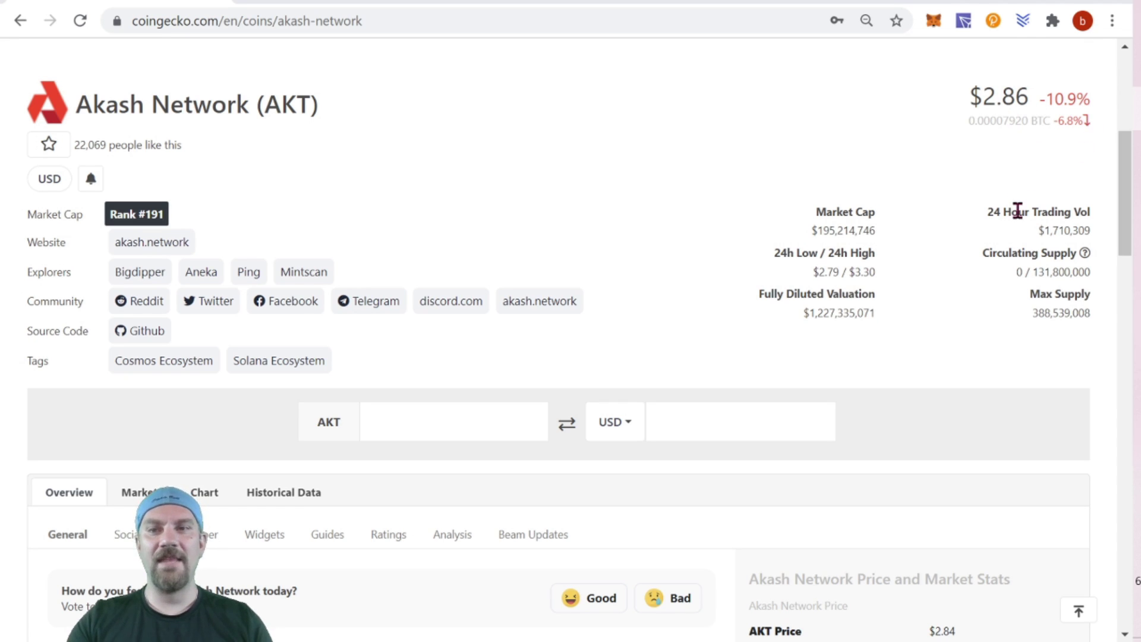
Set the Akash Network price chart to the 30d range (May 13 – Jun 12, 2021).
scroll(1017, 211, "down", 2)
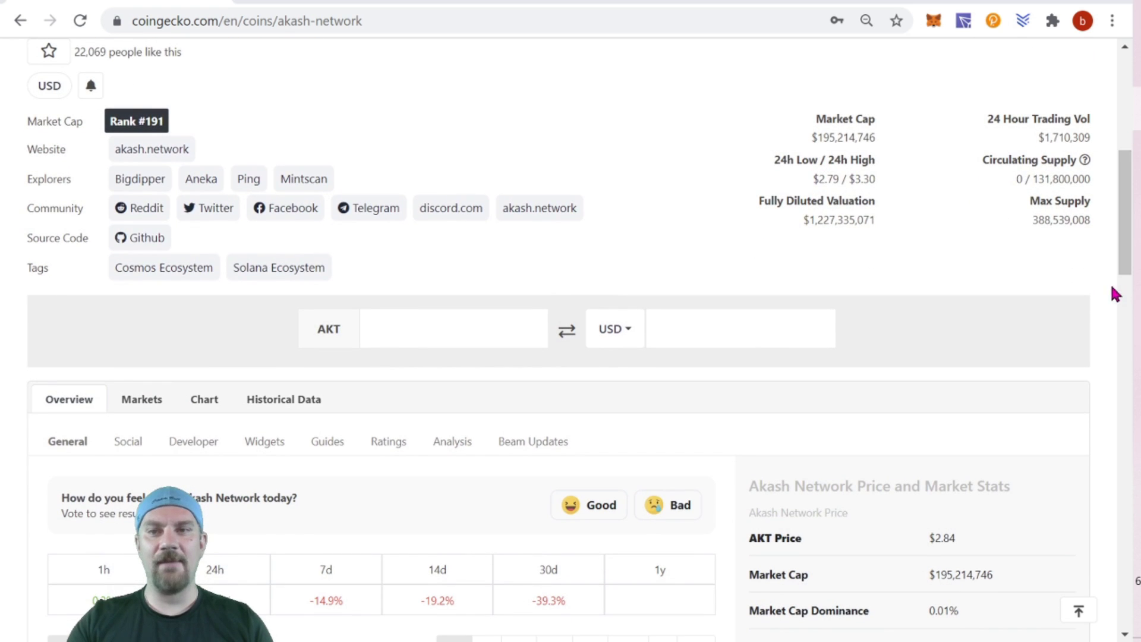
scroll(991, 287, "down", 9)
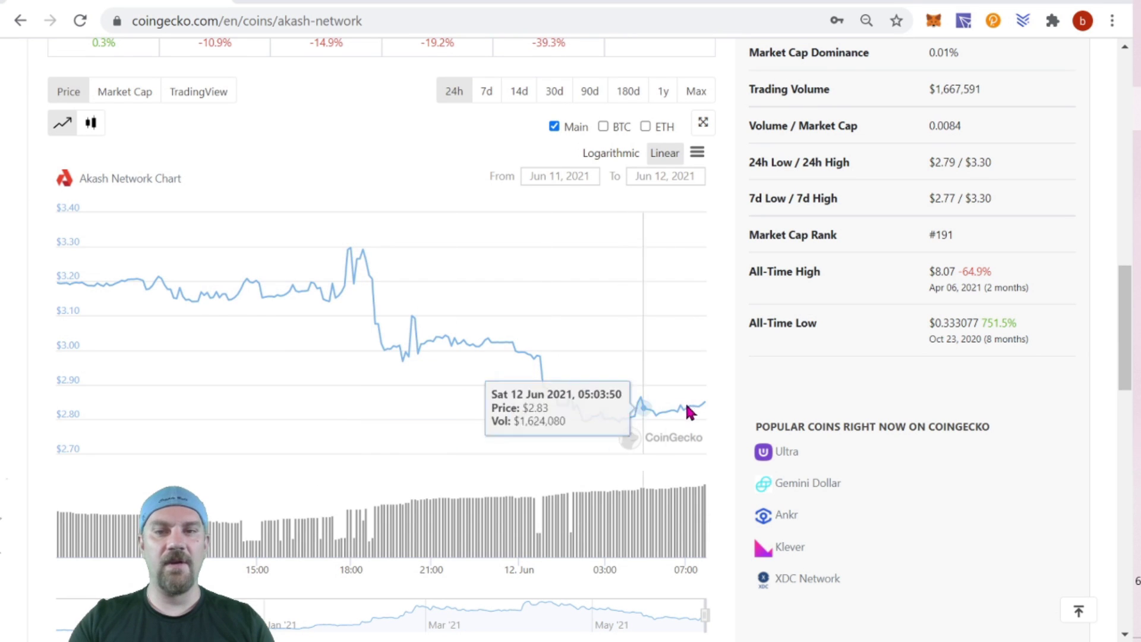
scroll(675, 357, "up", 2)
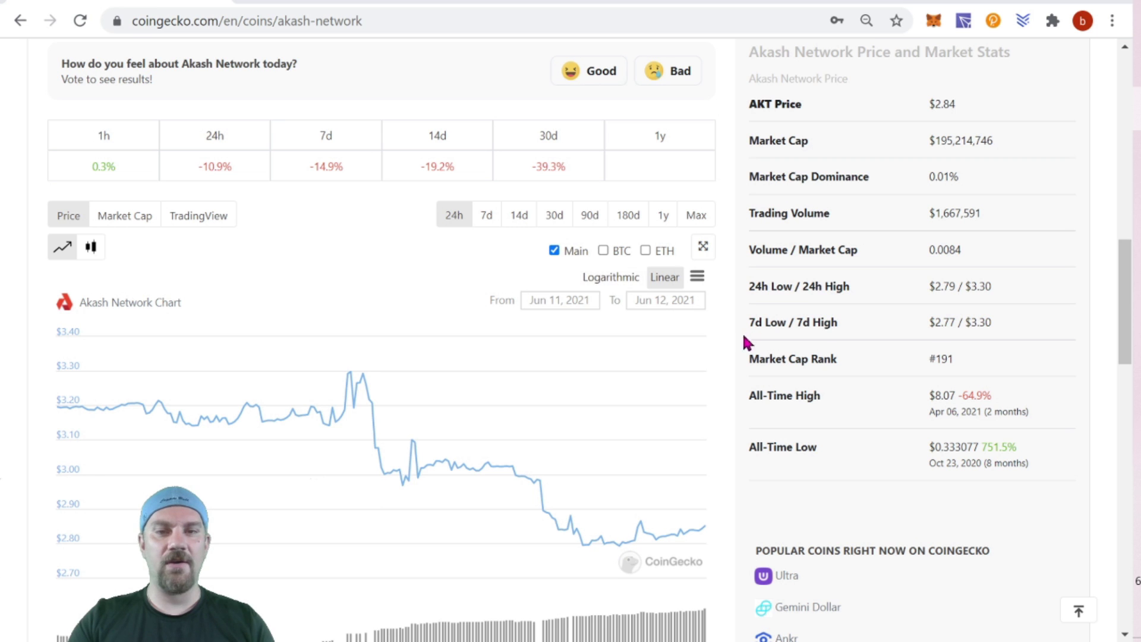
left_click(554, 215)
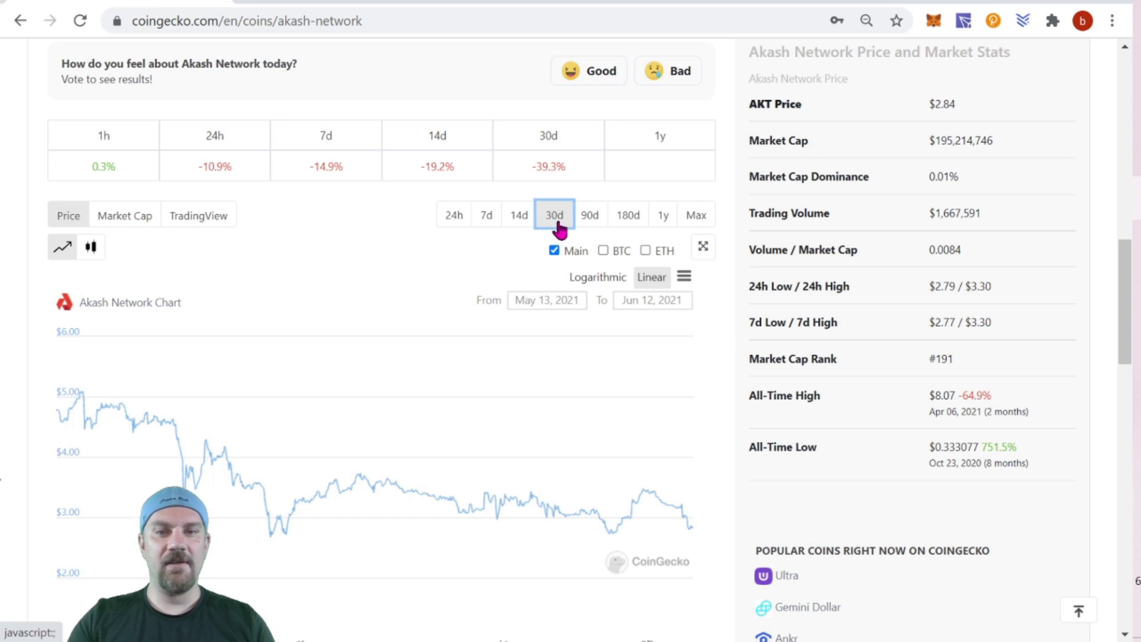
scroll(573, 262, "down", 3)
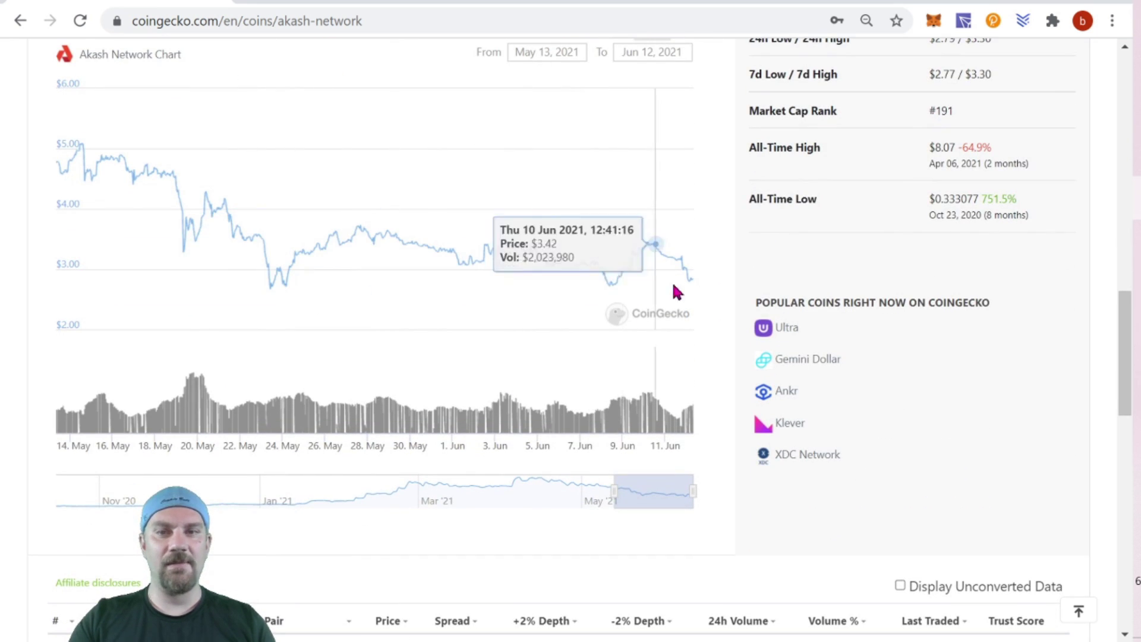
scroll(703, 291, "up", 3)
scroll(703, 291, "up", 10)
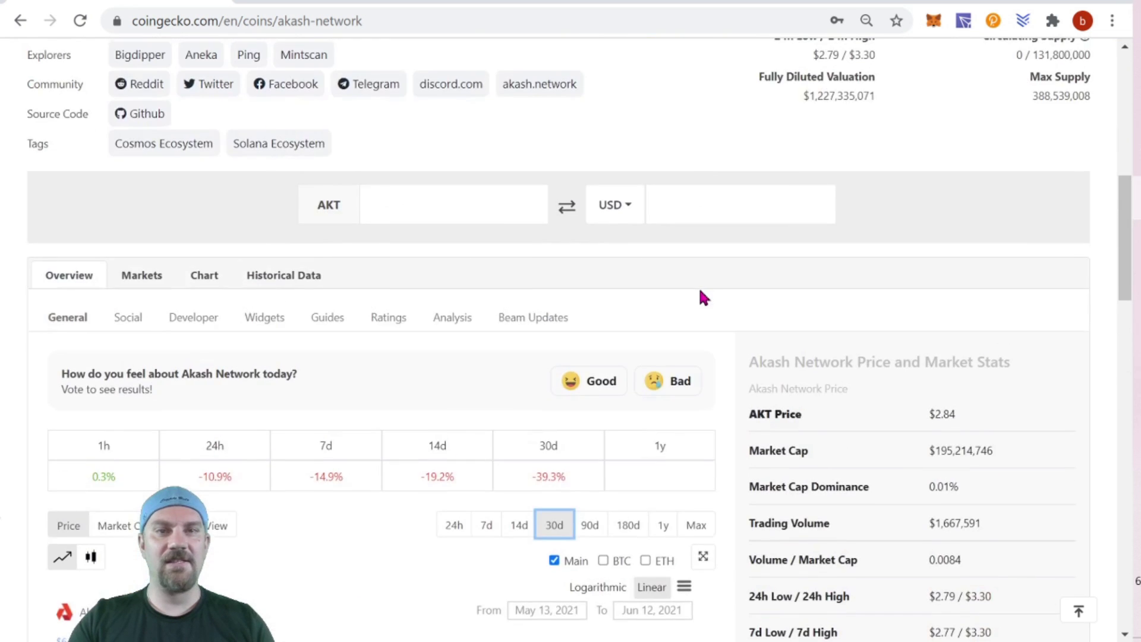
scroll(703, 303, "down", 1)
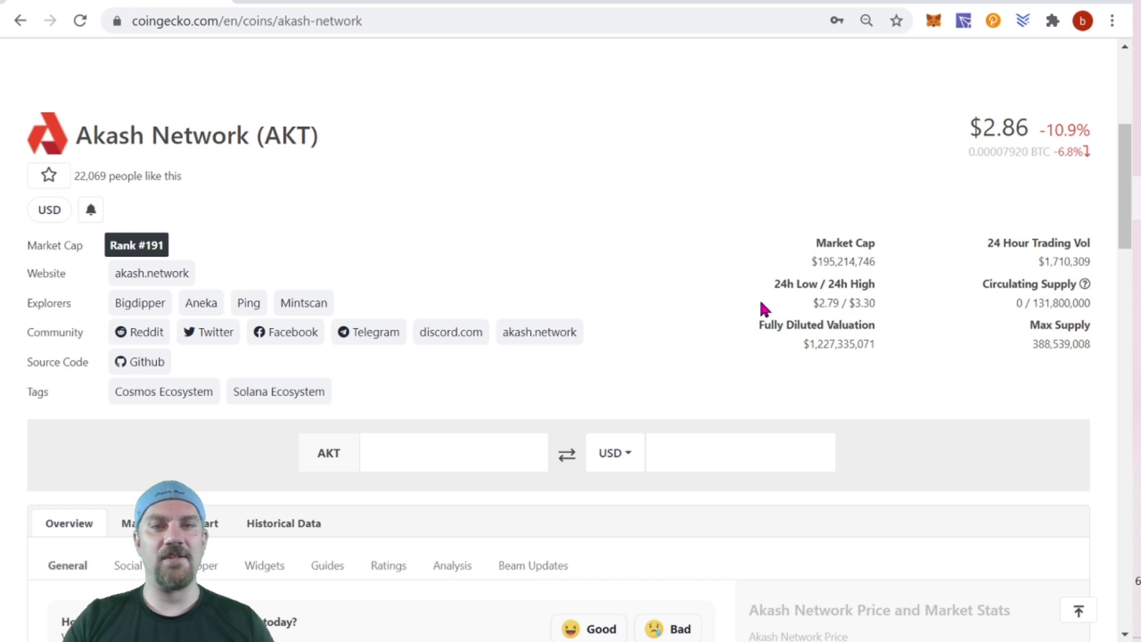
Scroll to the AKT markets table and expand it to show all trading pairs.
scroll(765, 309, "down", 1)
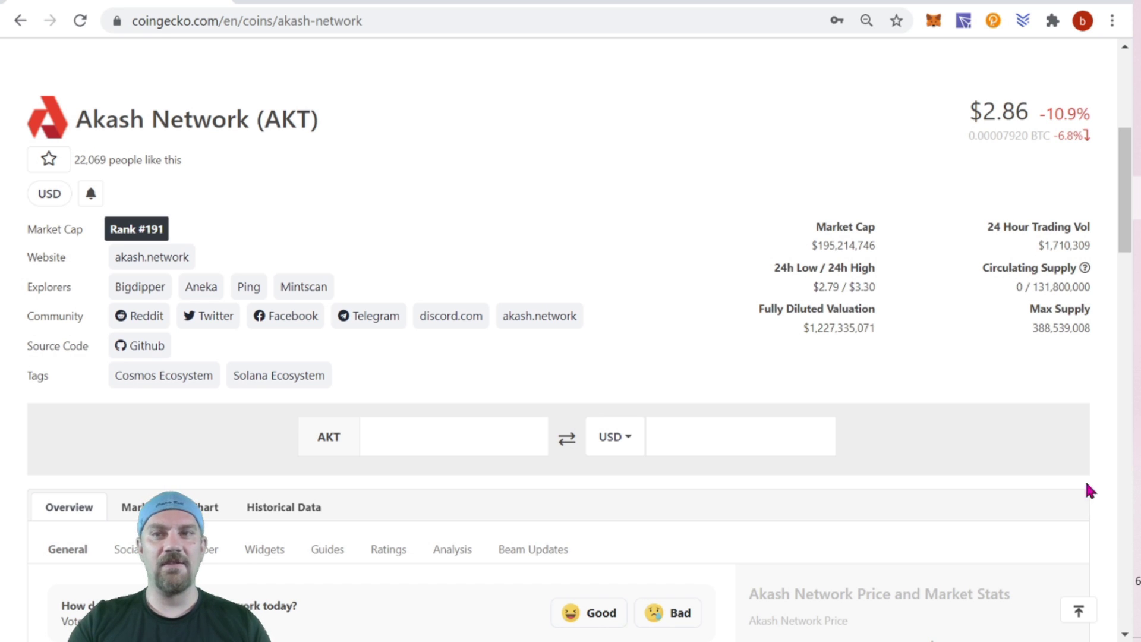
left_click_drag(1124, 223, 1130, 450)
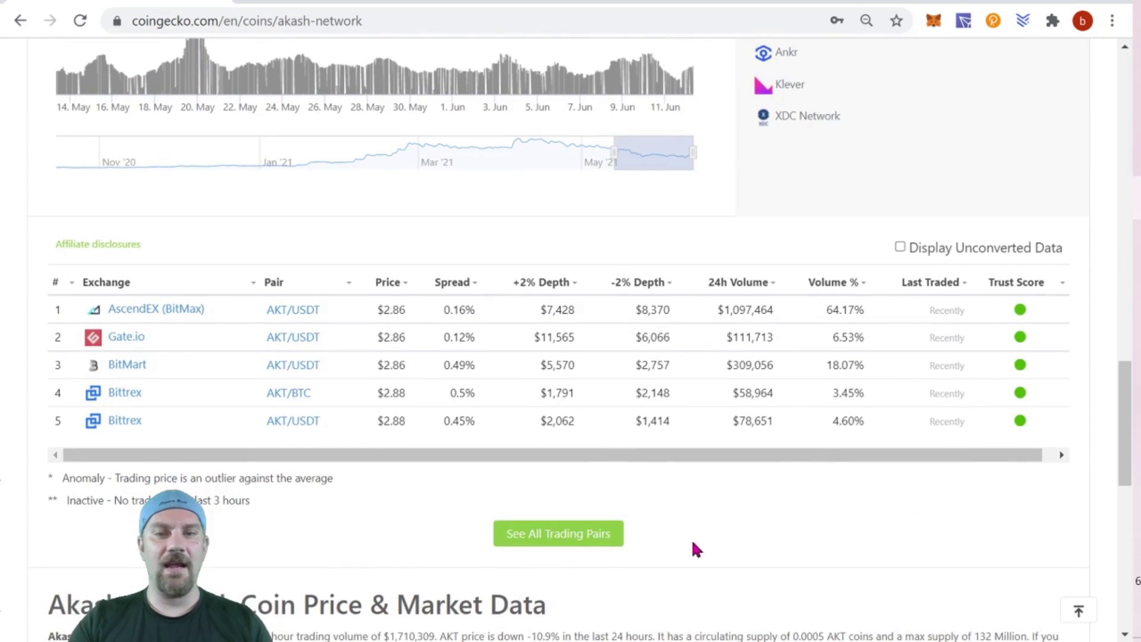
left_click(566, 540)
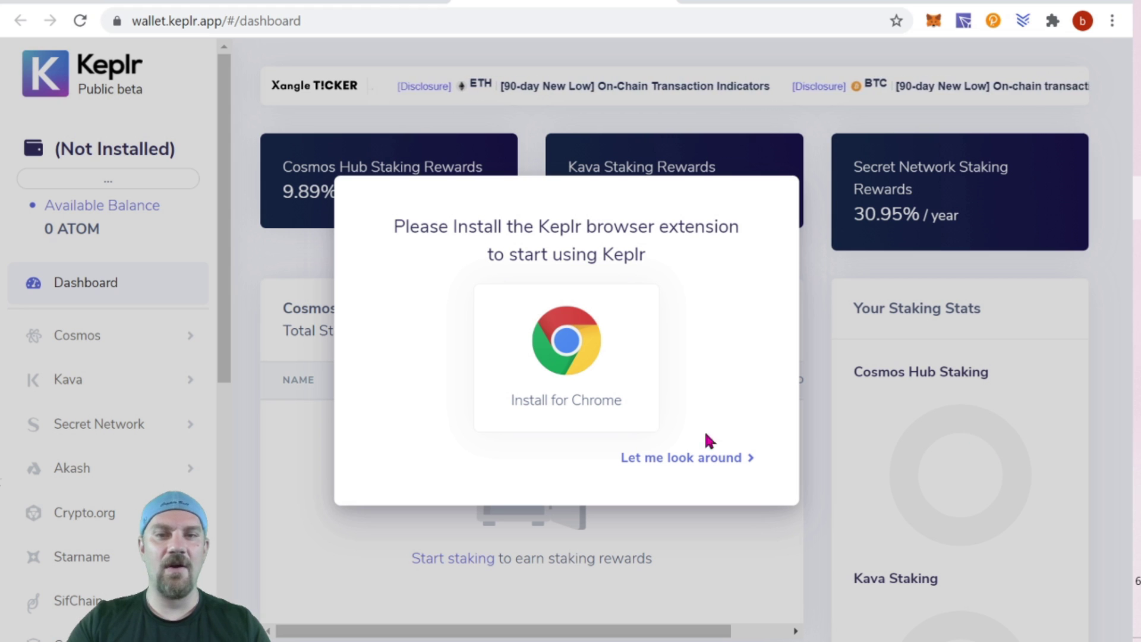
Install the Keplr extension from the Chrome Web Store via Add to Chrome.
left_click(559, 360)
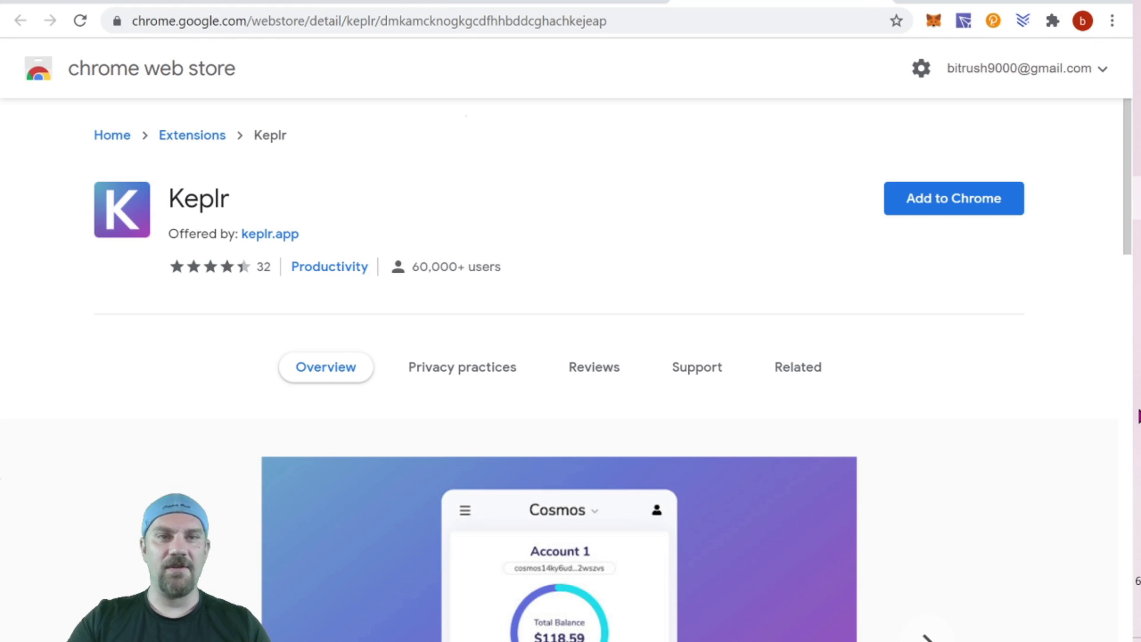
left_click(944, 209)
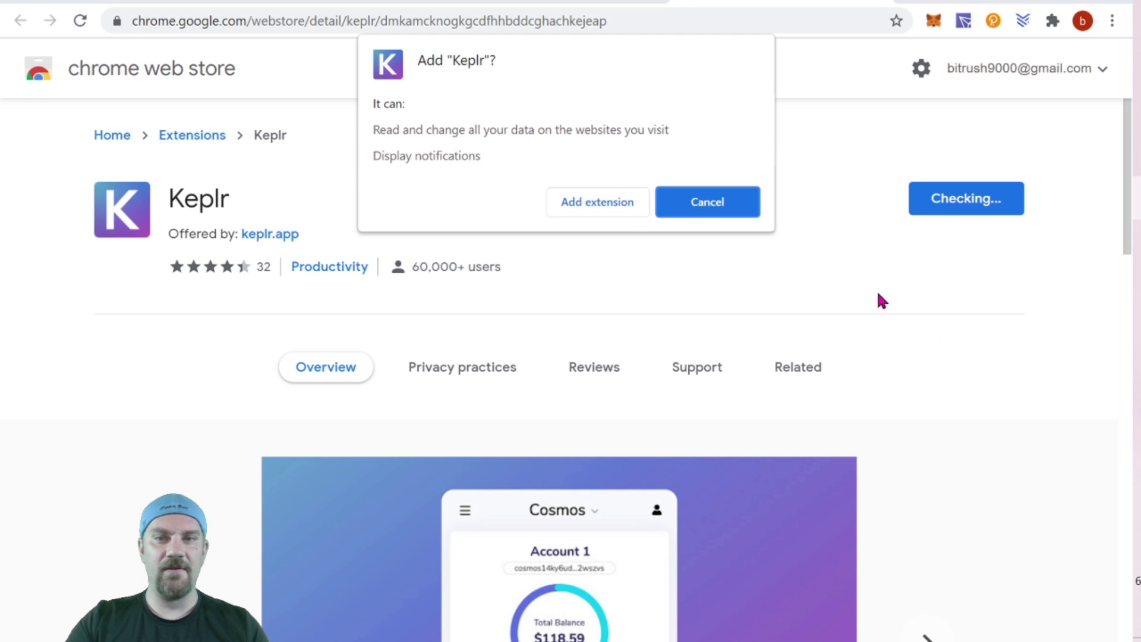
left_click(576, 204)
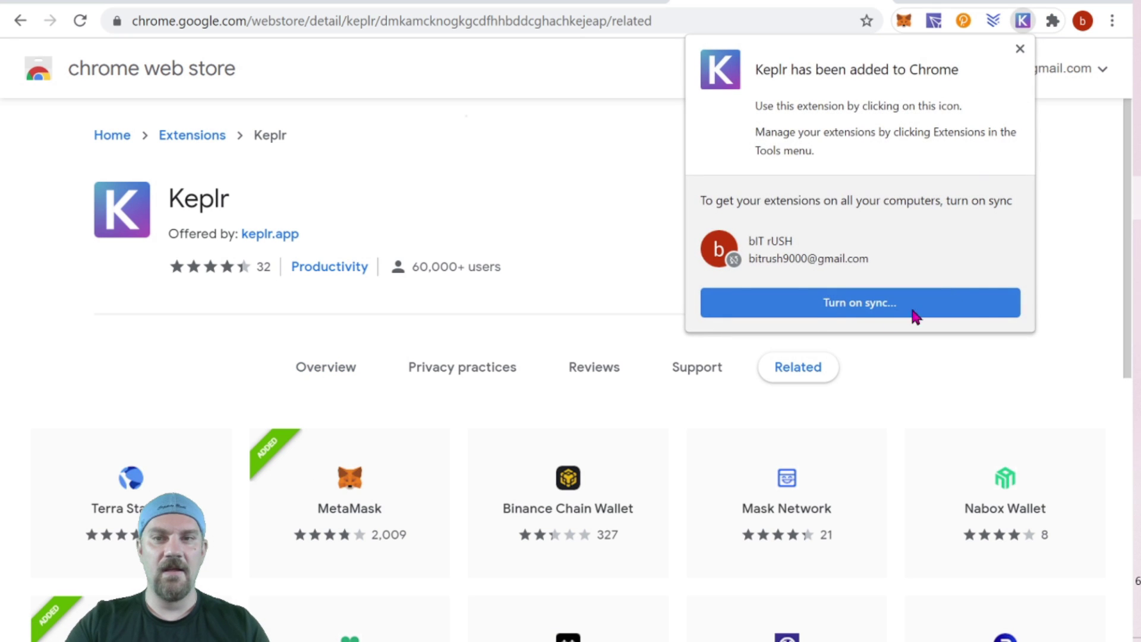
left_click(1019, 49)
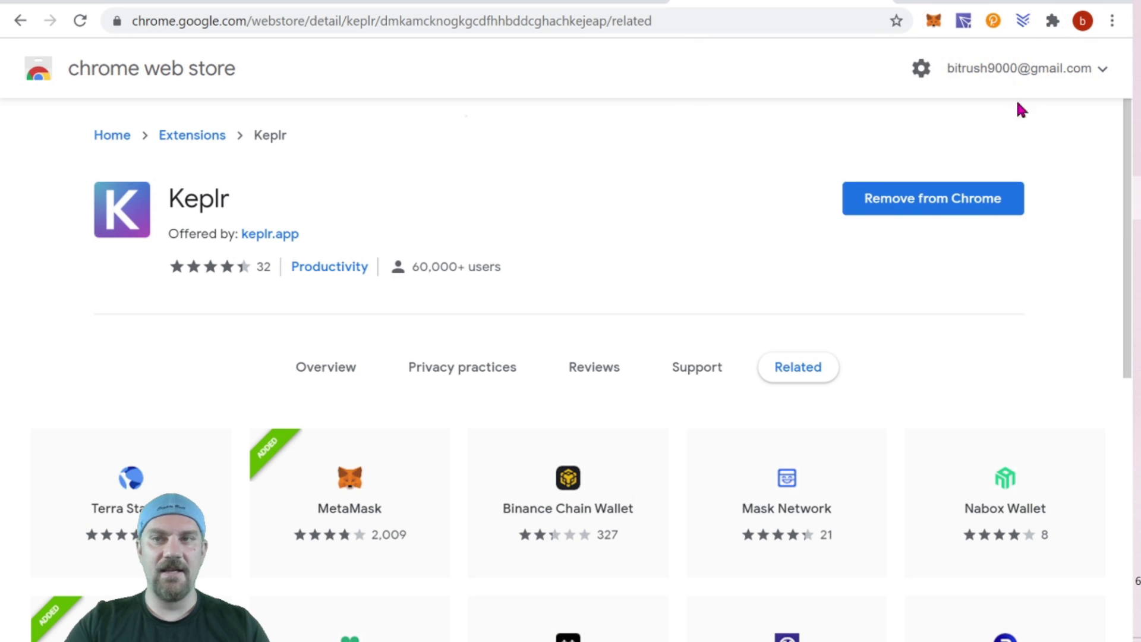
Pin Keplr to the browser toolbar and return to the wallet dashboard.
left_click(1052, 23)
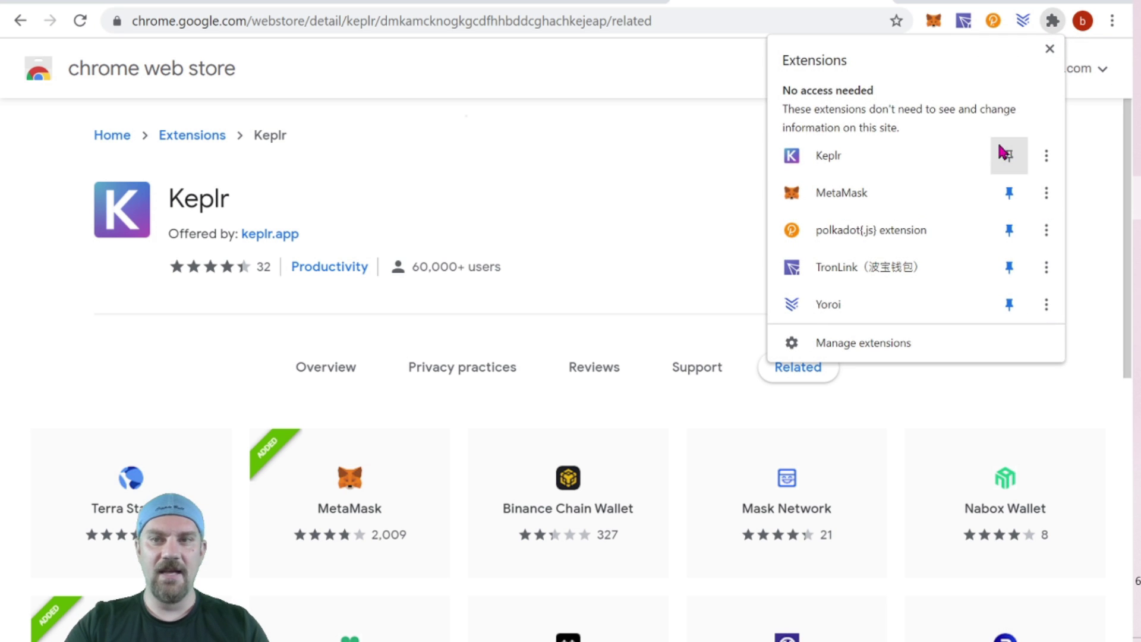
left_click(1008, 162)
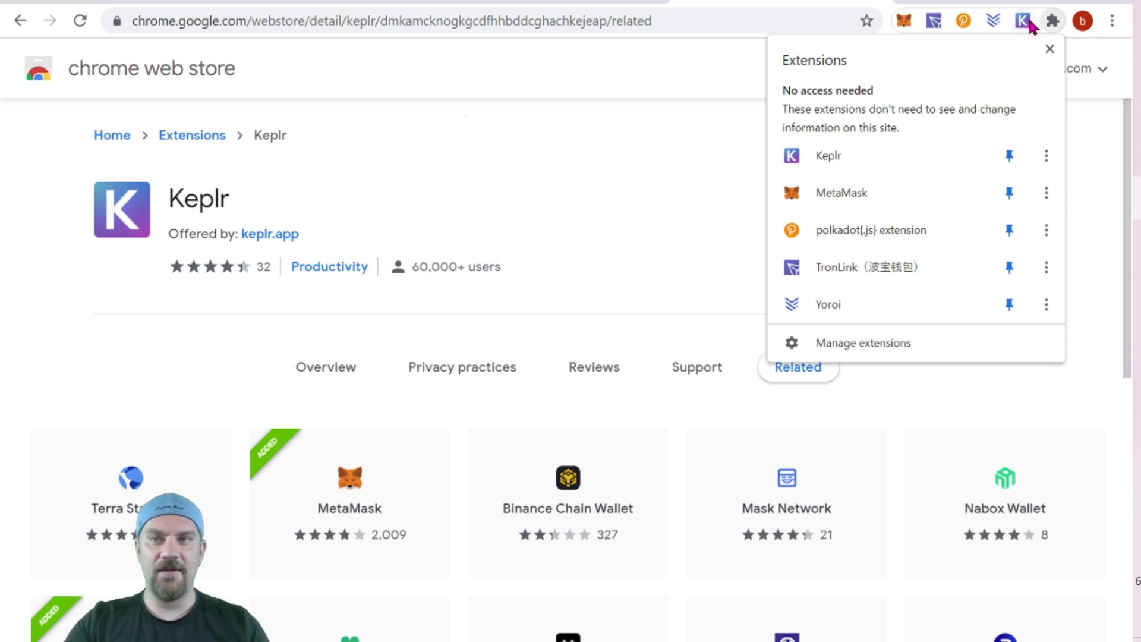
left_click(576, 219)
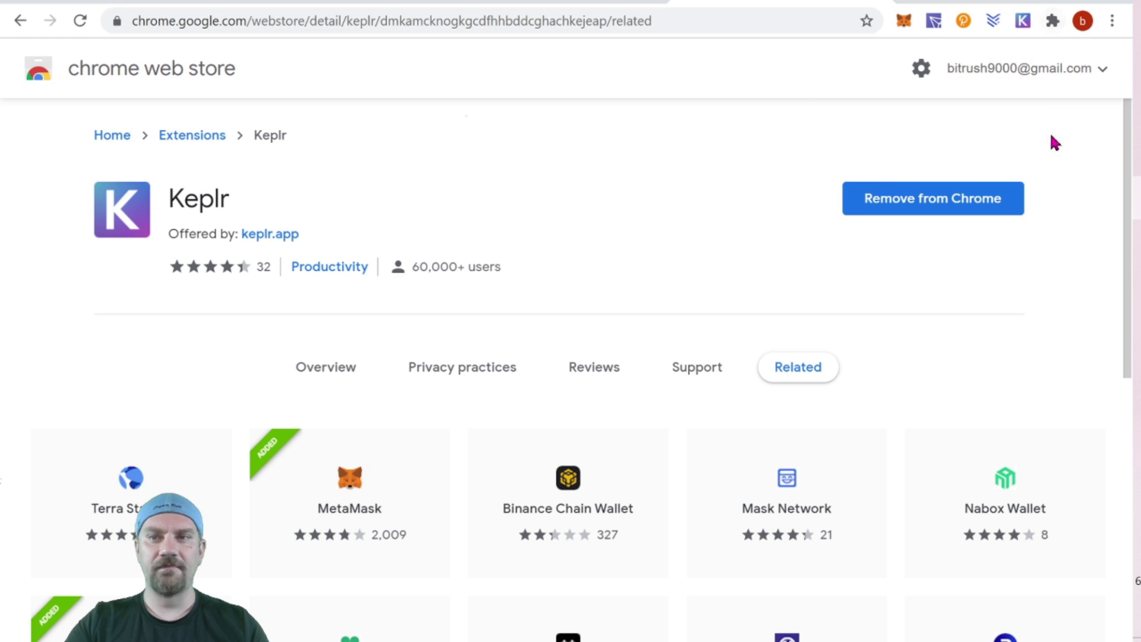
left_click(885, 1)
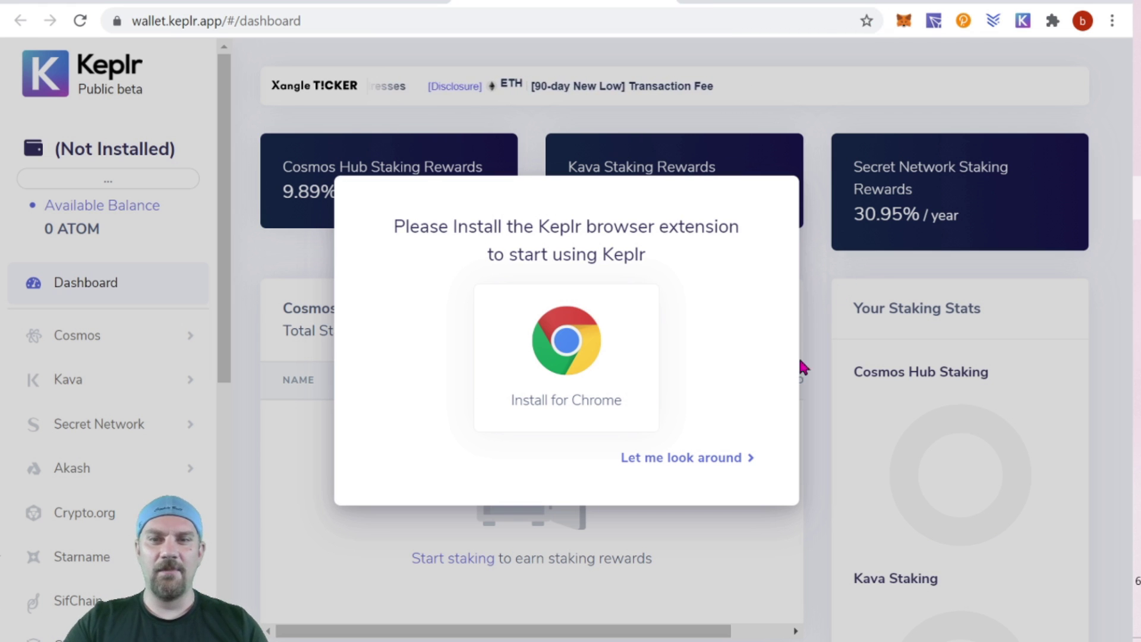
left_click(684, 459)
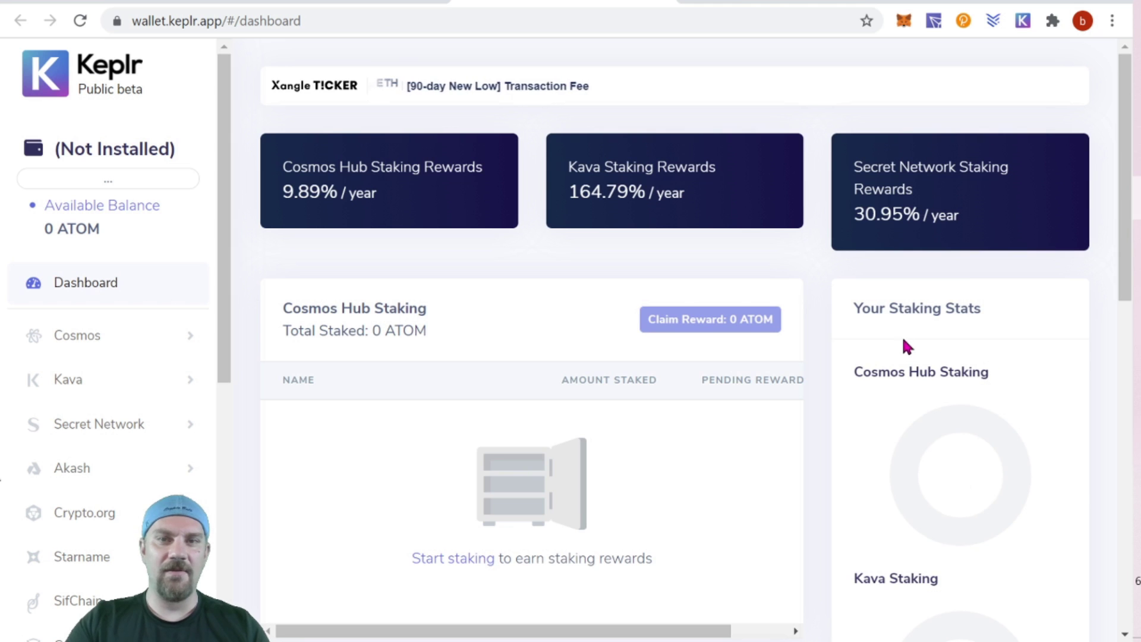
scroll(905, 344, "down", 4)
scroll(921, 331, "up", 4)
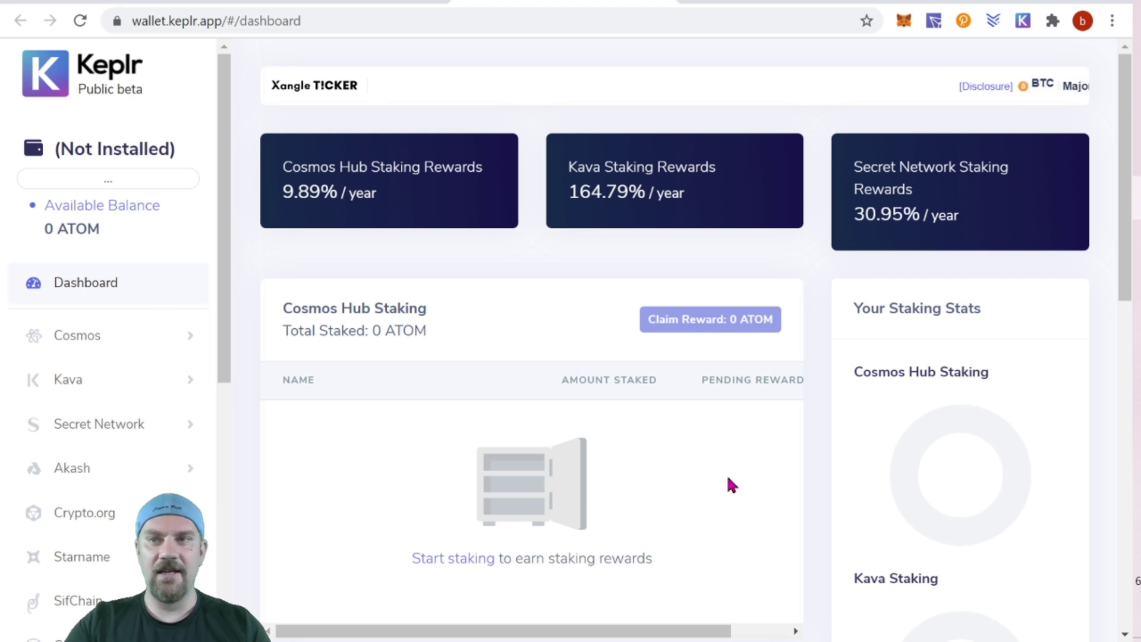
left_click(1019, 26)
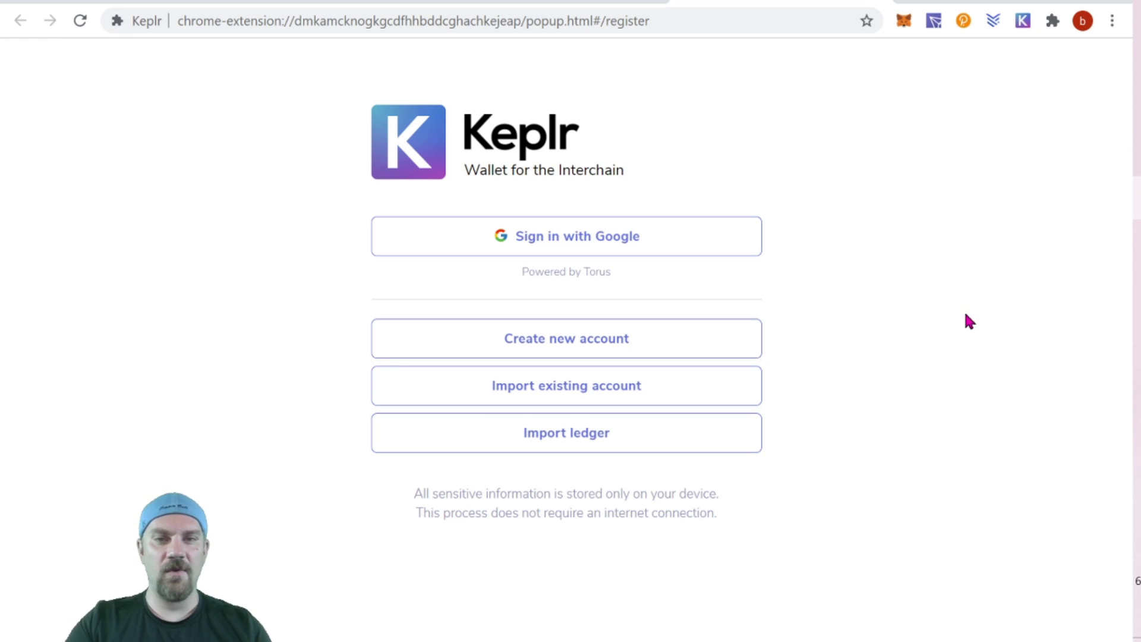
Choose Google sign-in and enter the wallet account name and a new password.
left_click(609, 247)
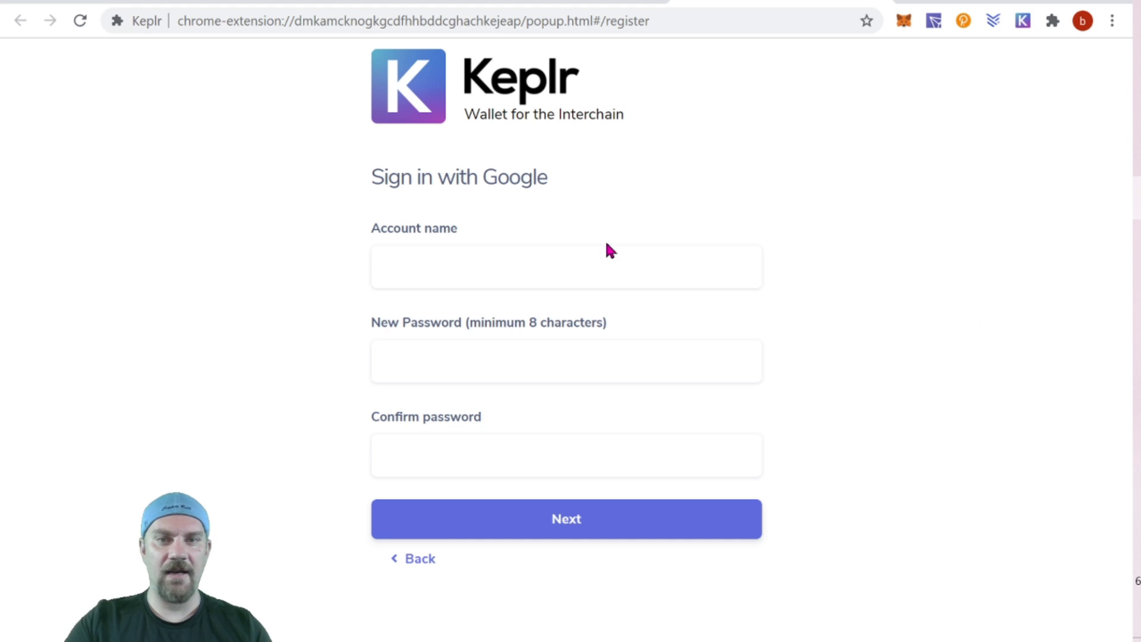
left_click(574, 286)
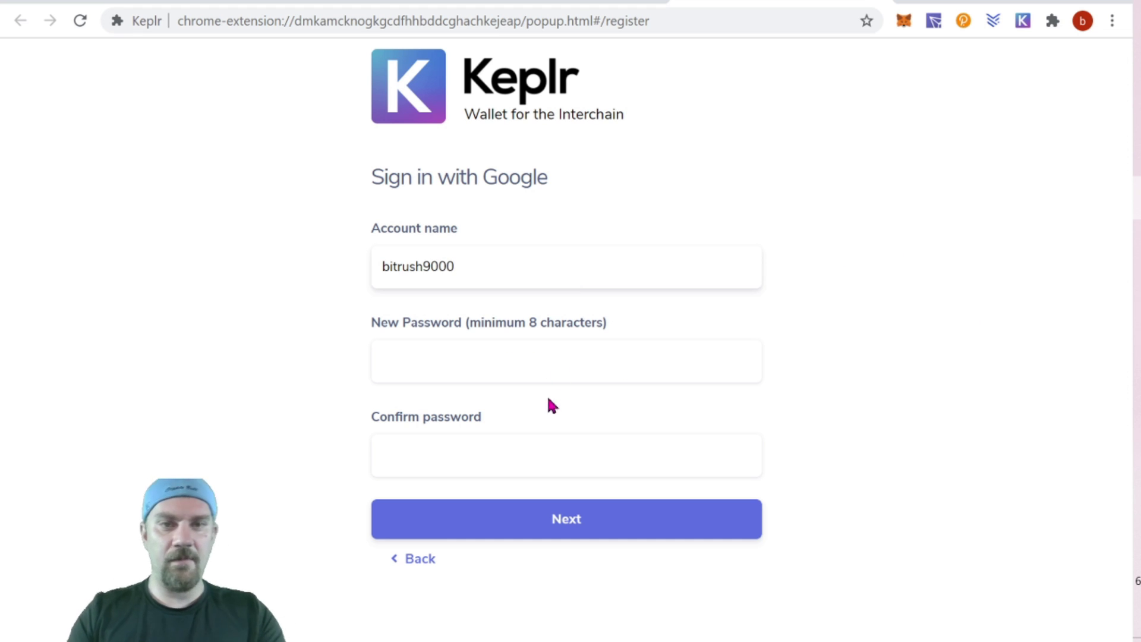
left_click(711, 373)
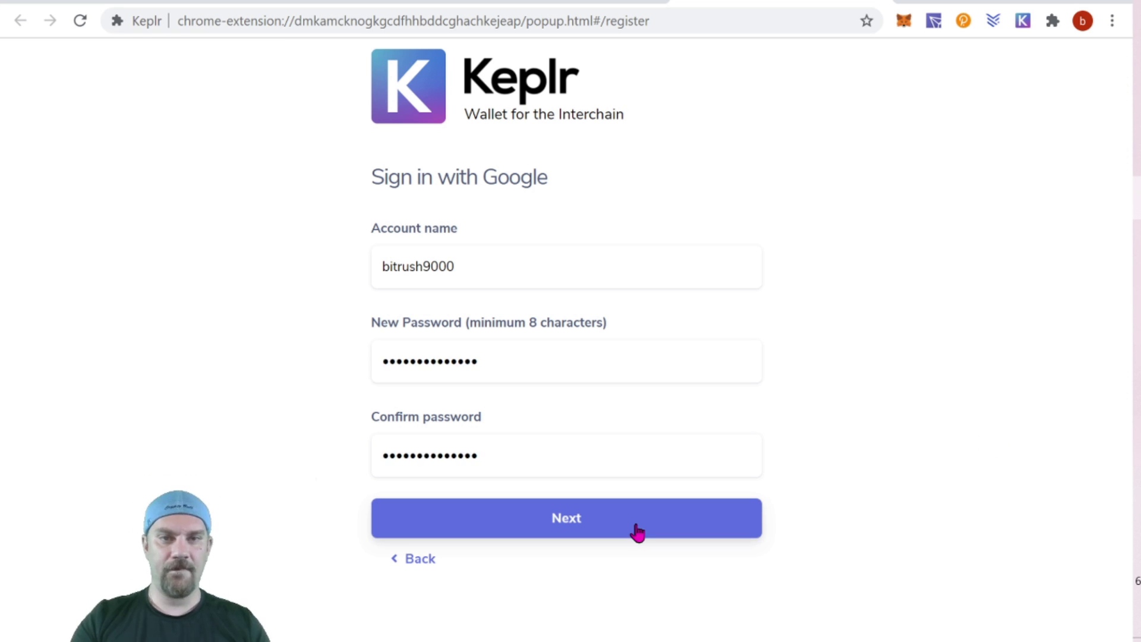
left_click(637, 531)
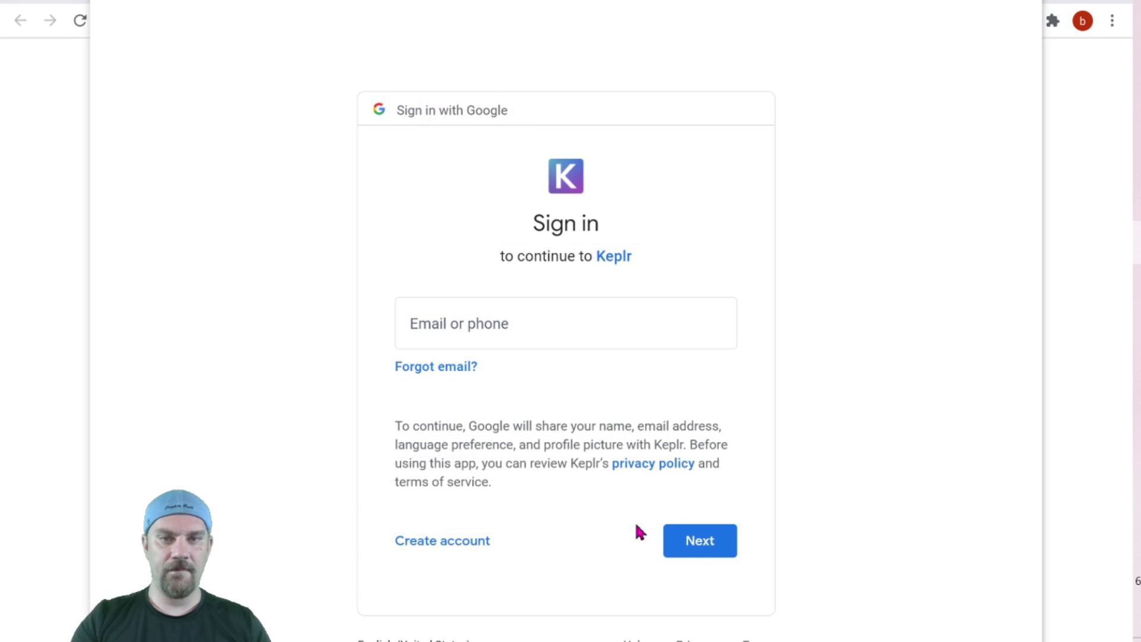
Paste the Google account's e-mail address and submit the account registration.
left_click(558, 314)
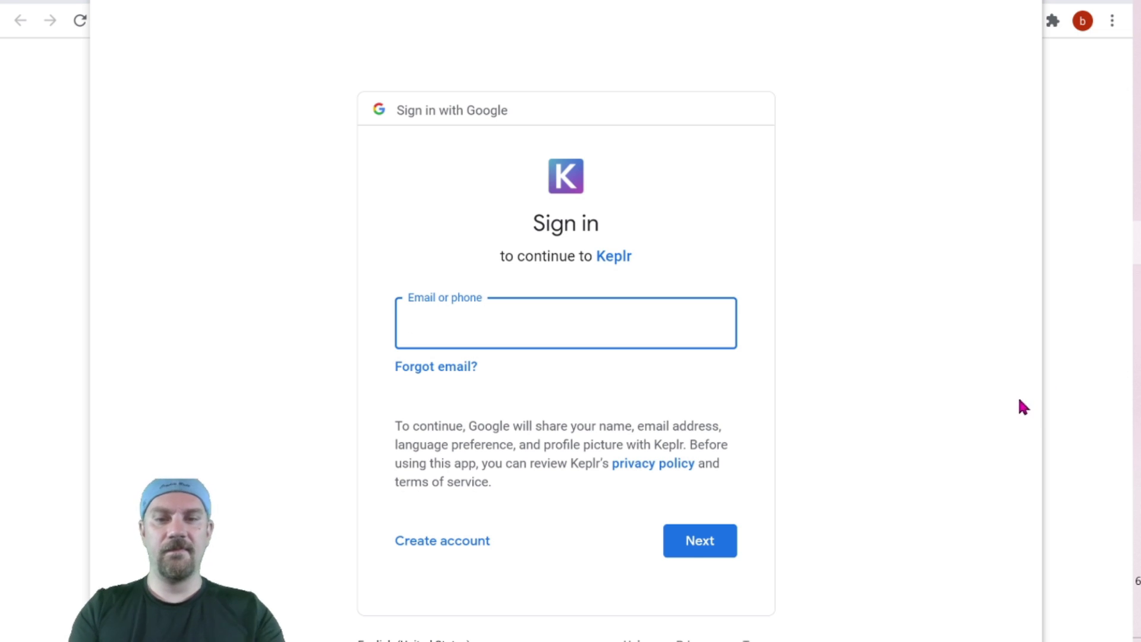
key("ctrl+v")
left_click(698, 547)
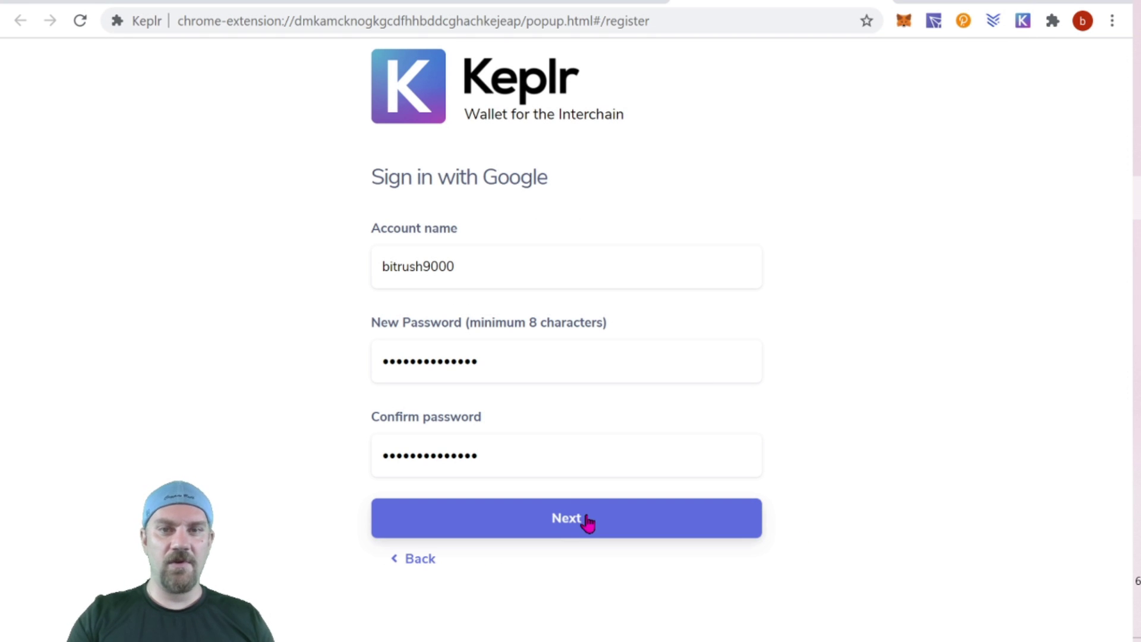
left_click(584, 519)
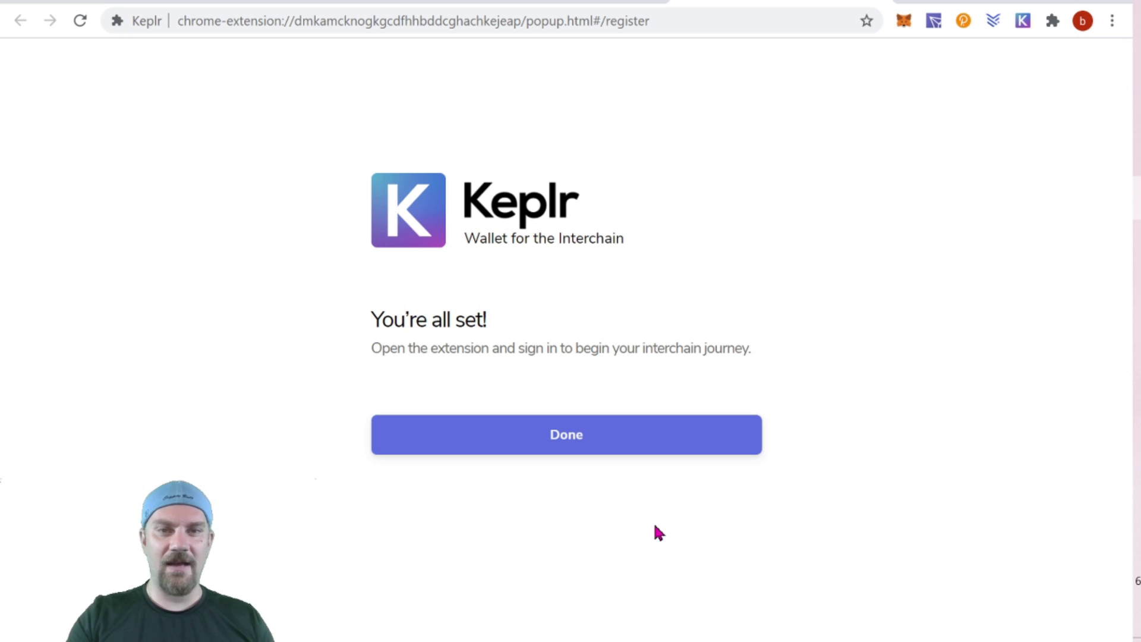
Finish the wallet setup with Done and open the Keplr wallet popup.
left_click(553, 433)
left_click(1023, 21)
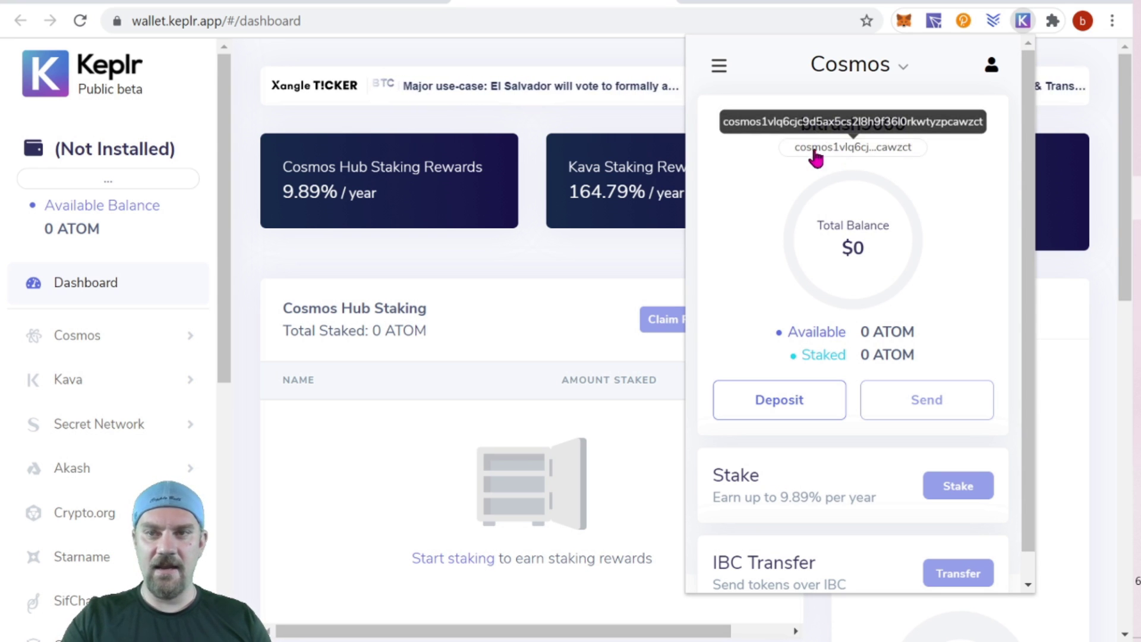
scroll(950, 169, "down", 1)
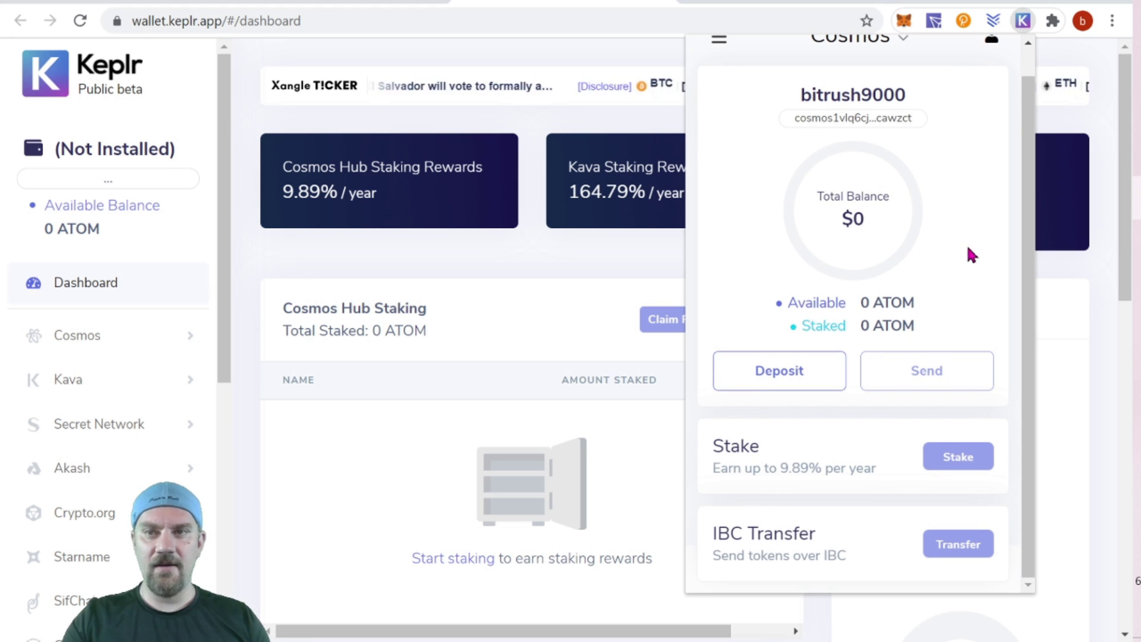
scroll(969, 250, "up", 1)
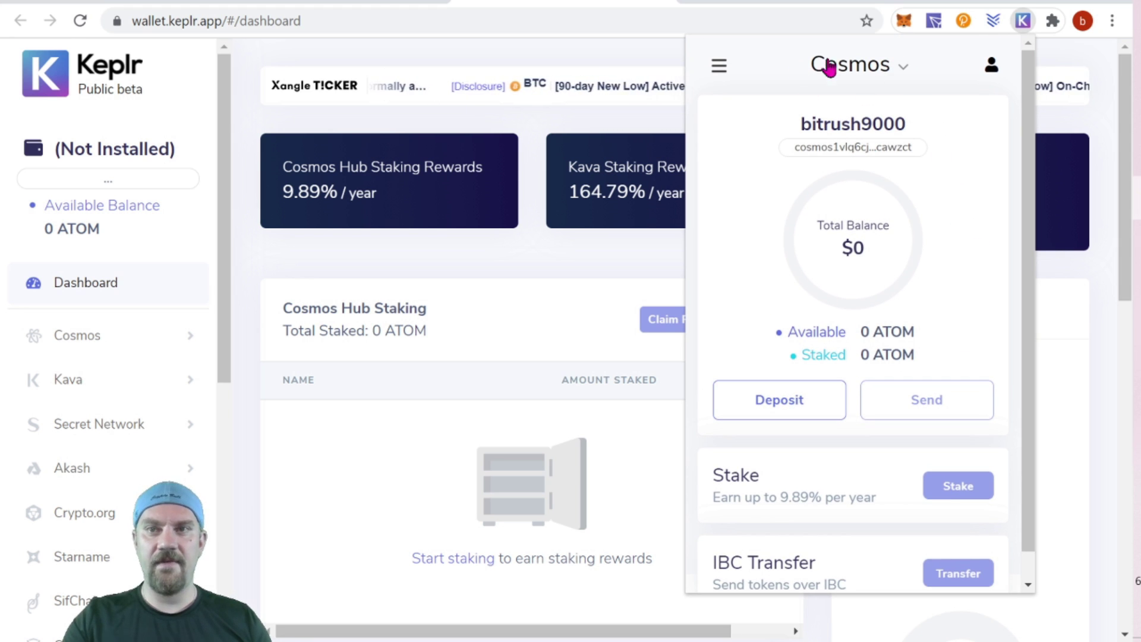
Switch the wallet to the Akash chain and copy the Akash address.
left_click(905, 69)
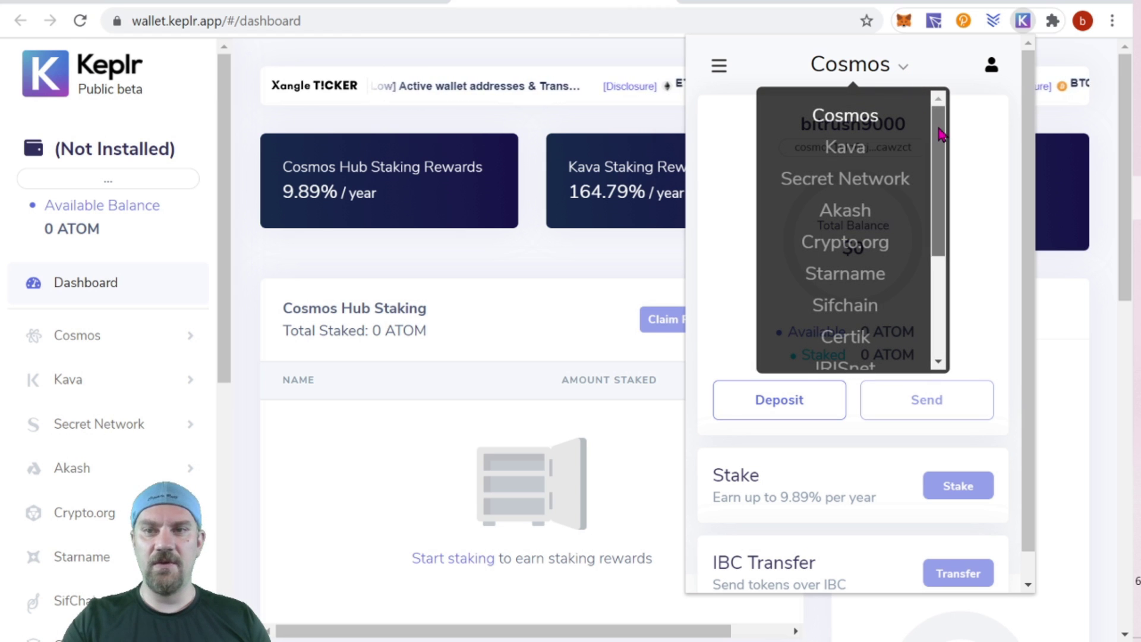
scroll(936, 134, "down", 1)
left_click(866, 187)
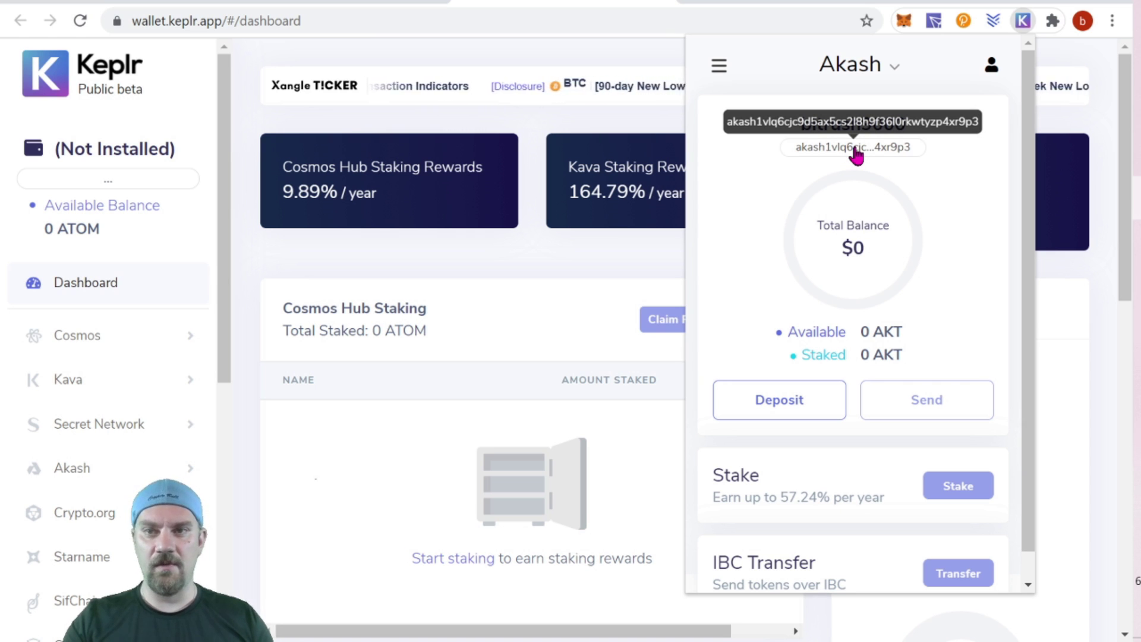
left_click(856, 154)
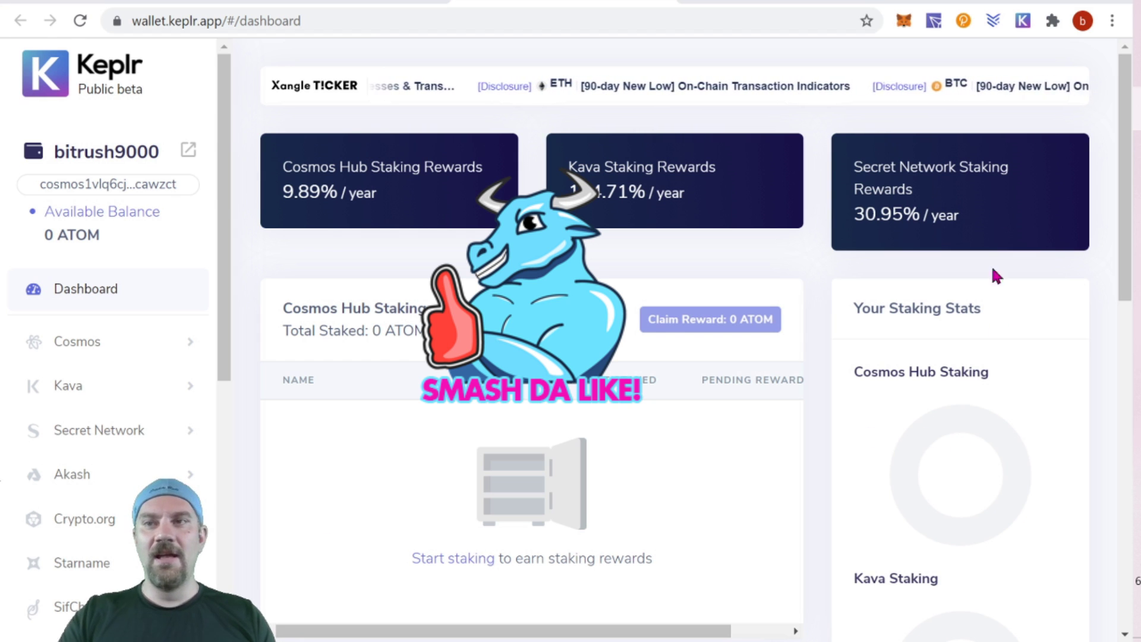
Check that the Akash wallet balance is 36.48248 AKT, then close the popup.
left_click(1023, 22)
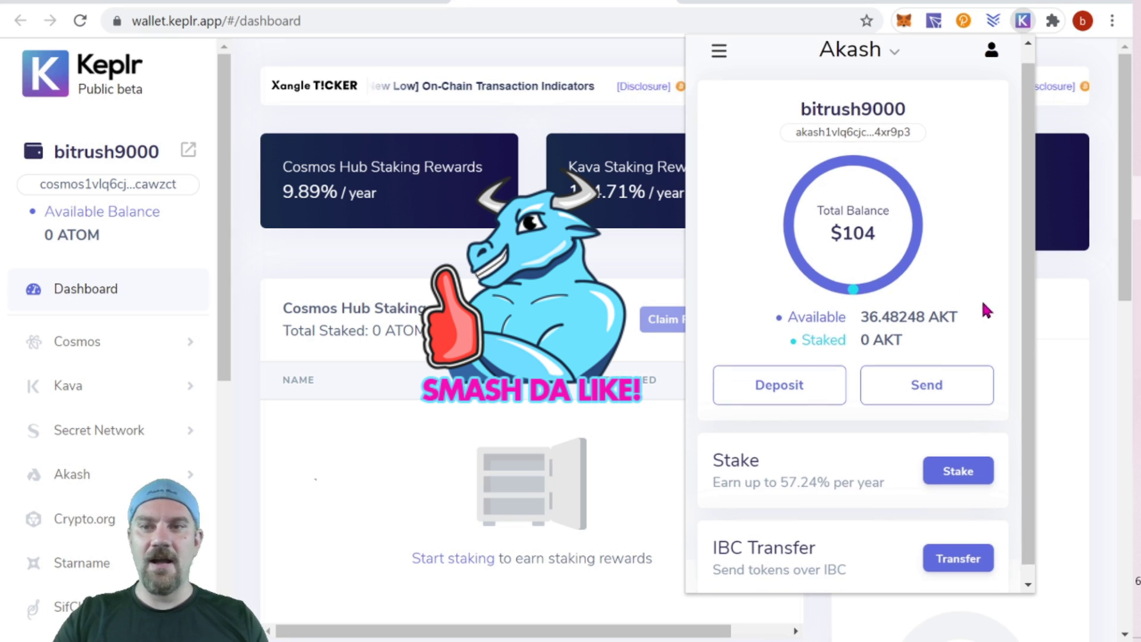
scroll(984, 310, "down", 1)
left_click_drag(831, 219, 926, 244)
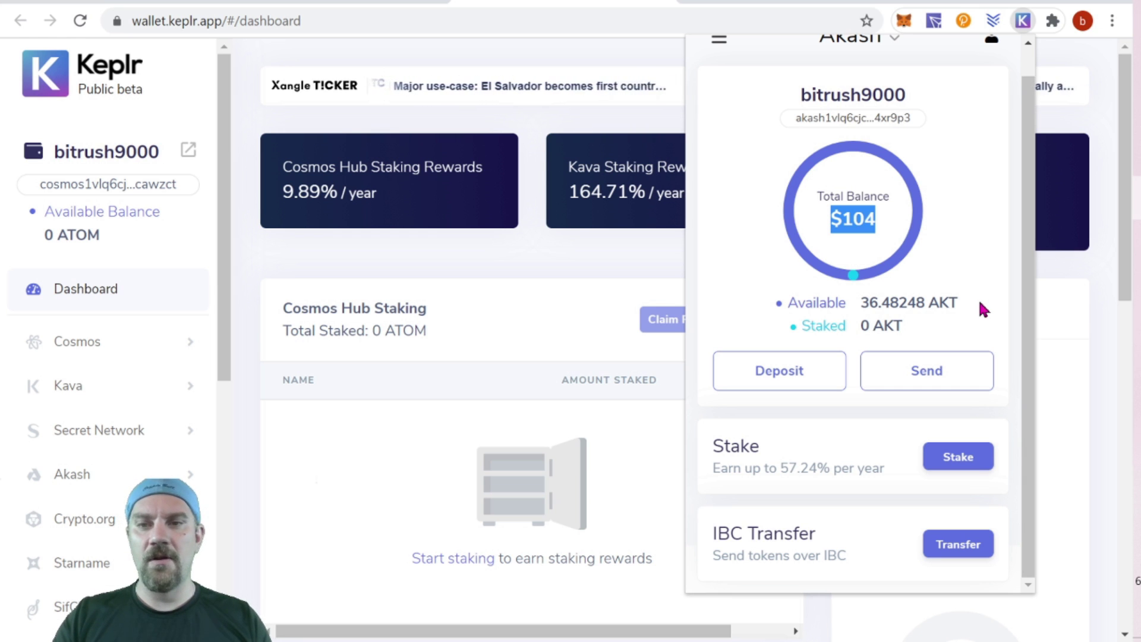
left_click(1116, 205)
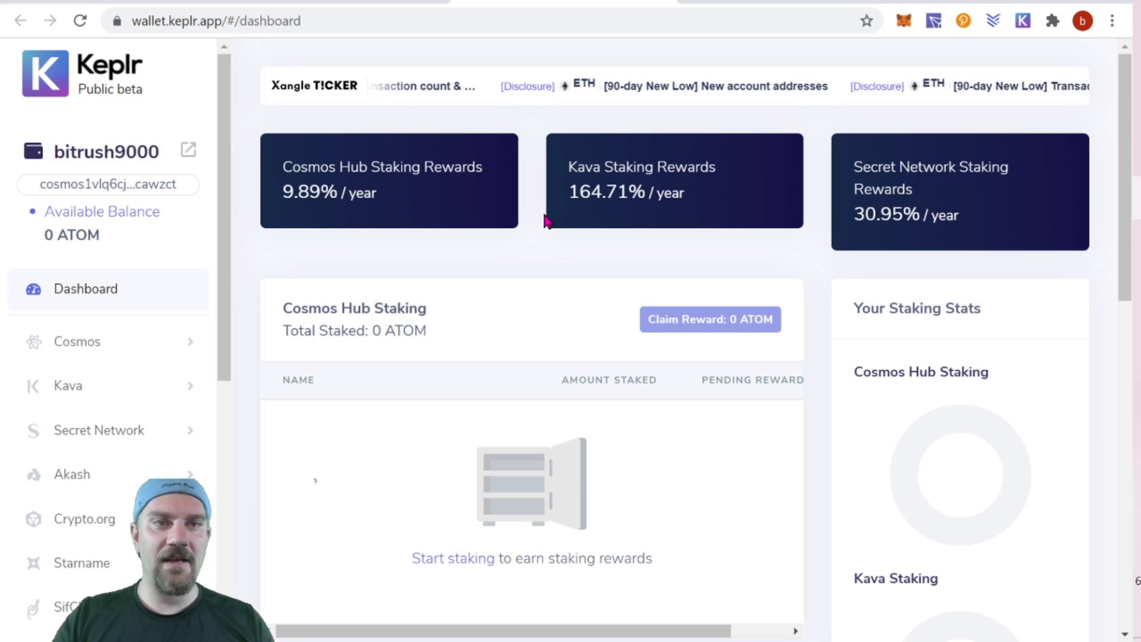
Expand Akash in the dashboard sidebar to show its staking options.
scroll(387, 228, "down", 1)
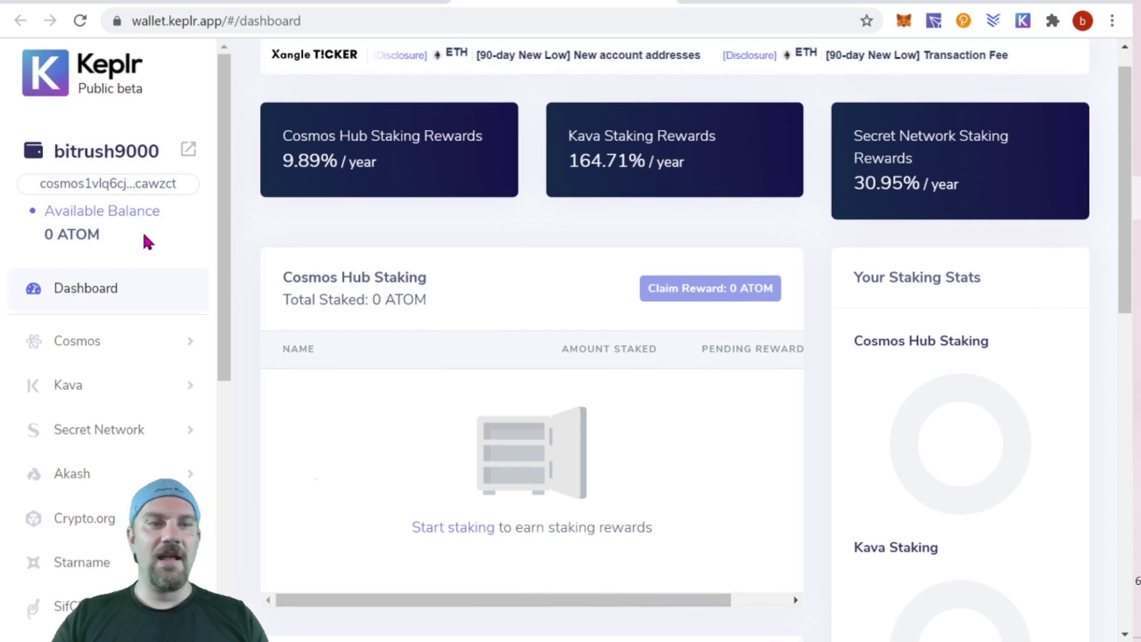
scroll(145, 250, "down", 4)
left_click(140, 257)
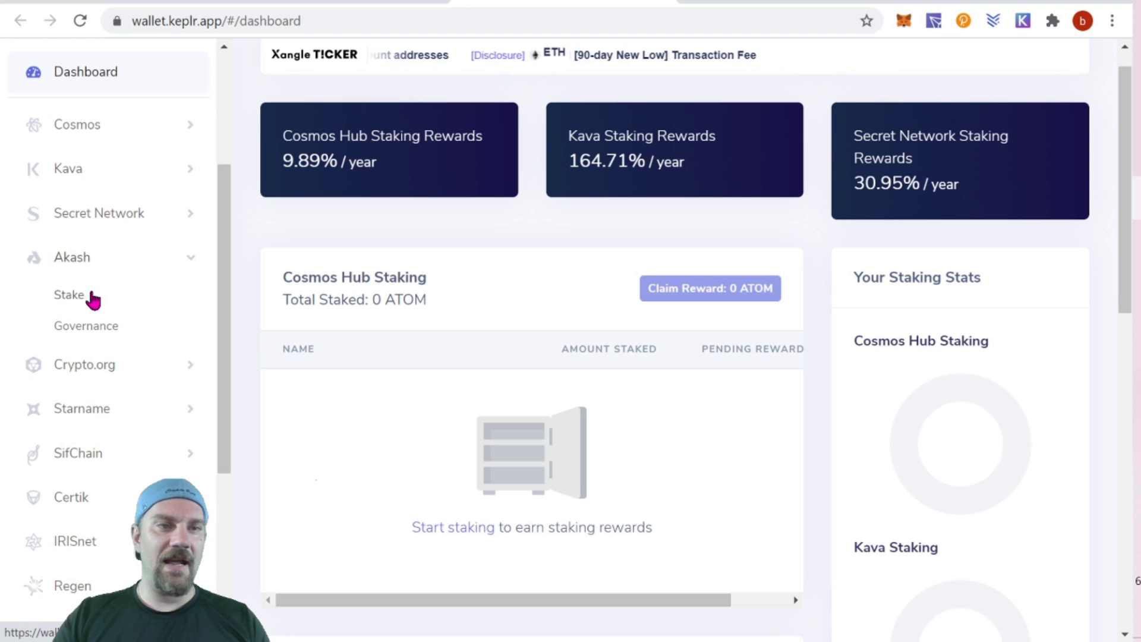
Open Akash Stake and review the All Validators table, led by Forbole at 1.5% commission.
left_click(94, 300)
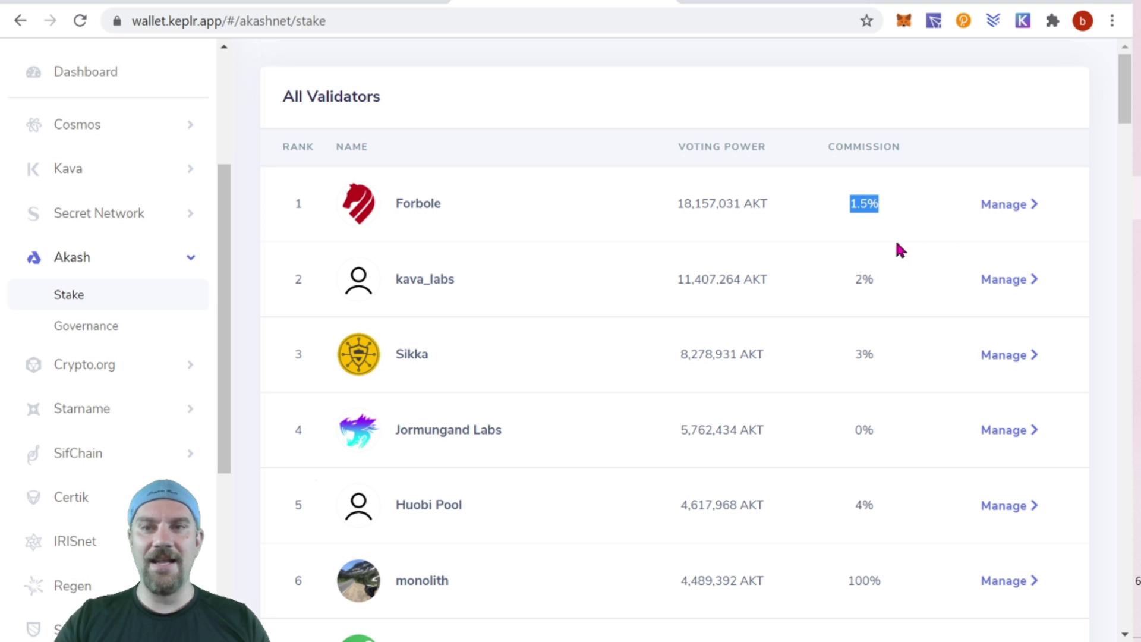
left_click(911, 204)
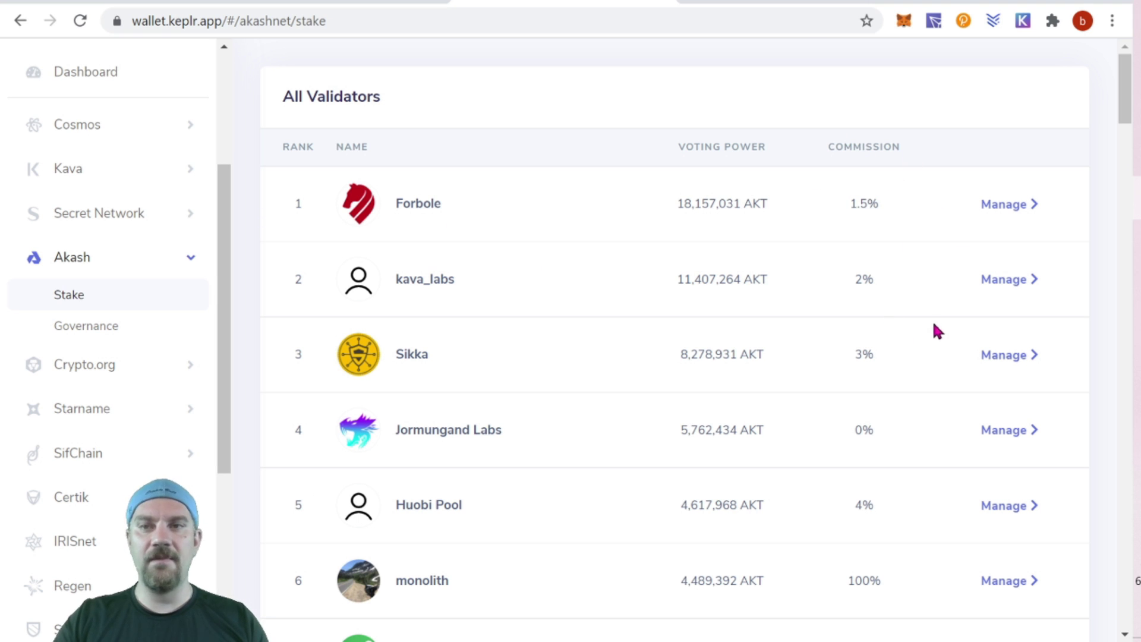
scroll(954, 321, "down", 3)
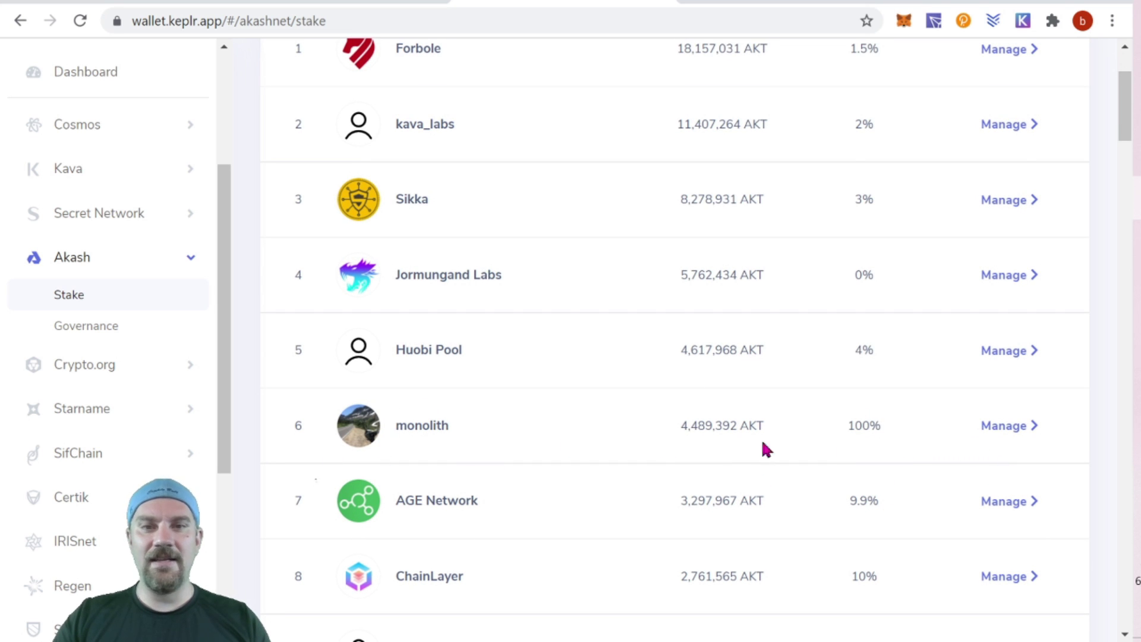
left_click_drag(932, 441, 650, 430)
scroll(945, 415, "up", 3)
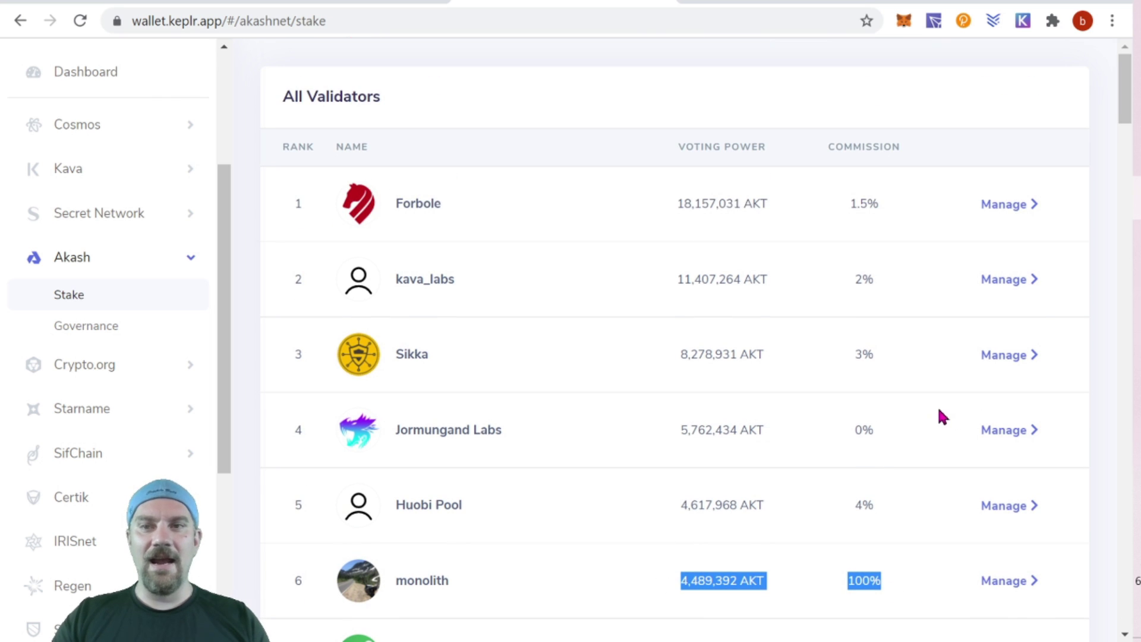
left_click_drag(882, 440, 858, 433)
left_click(895, 445)
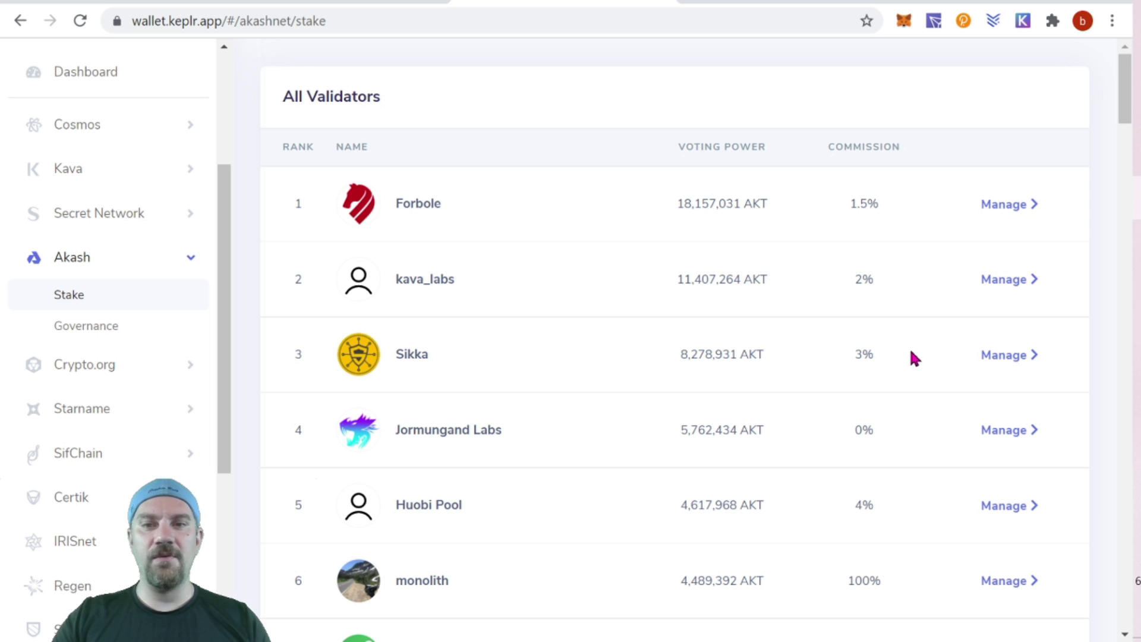
scroll(915, 358, "down", 10)
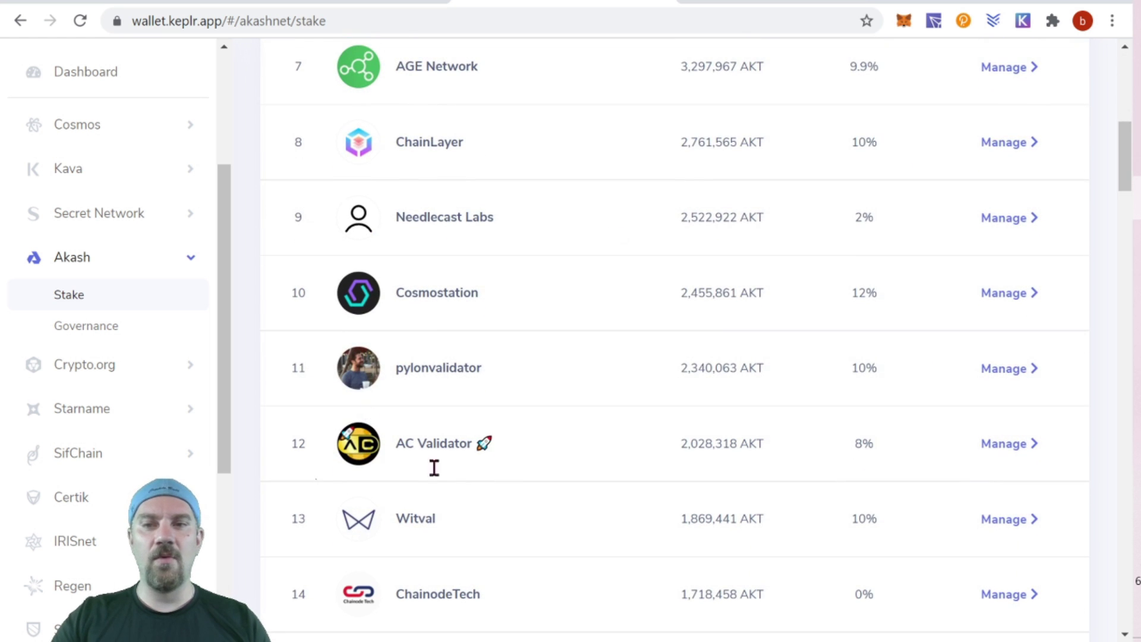
Scroll the Akash validator list down to ChainodeTech at rank 14 with 0% commission.
scroll(797, 558, "up", 9)
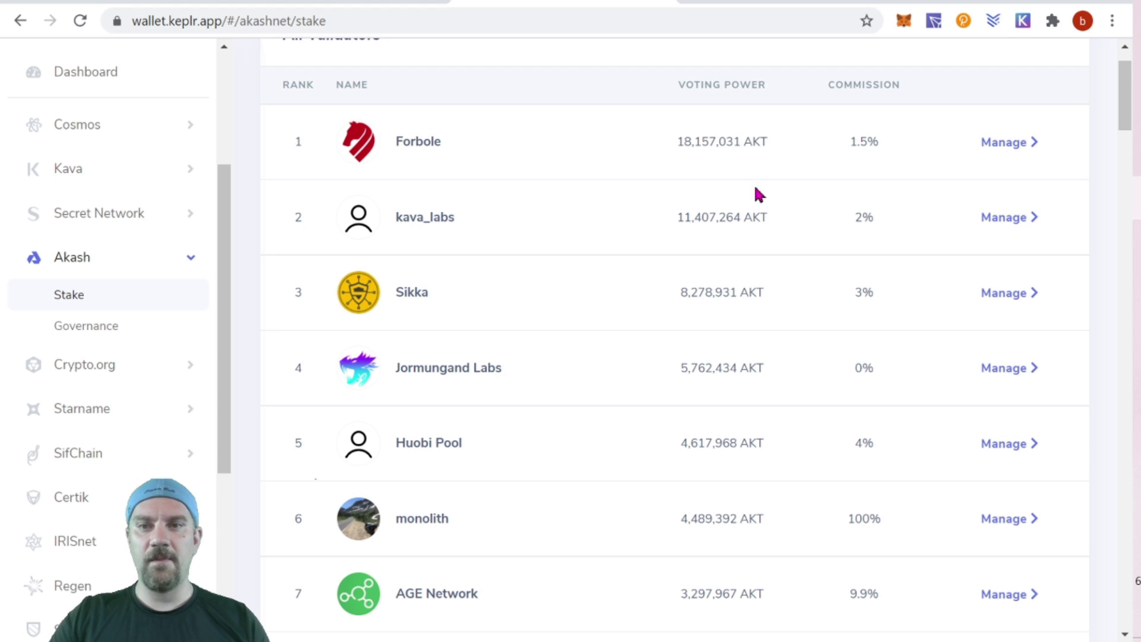
scroll(739, 309, "down", 3)
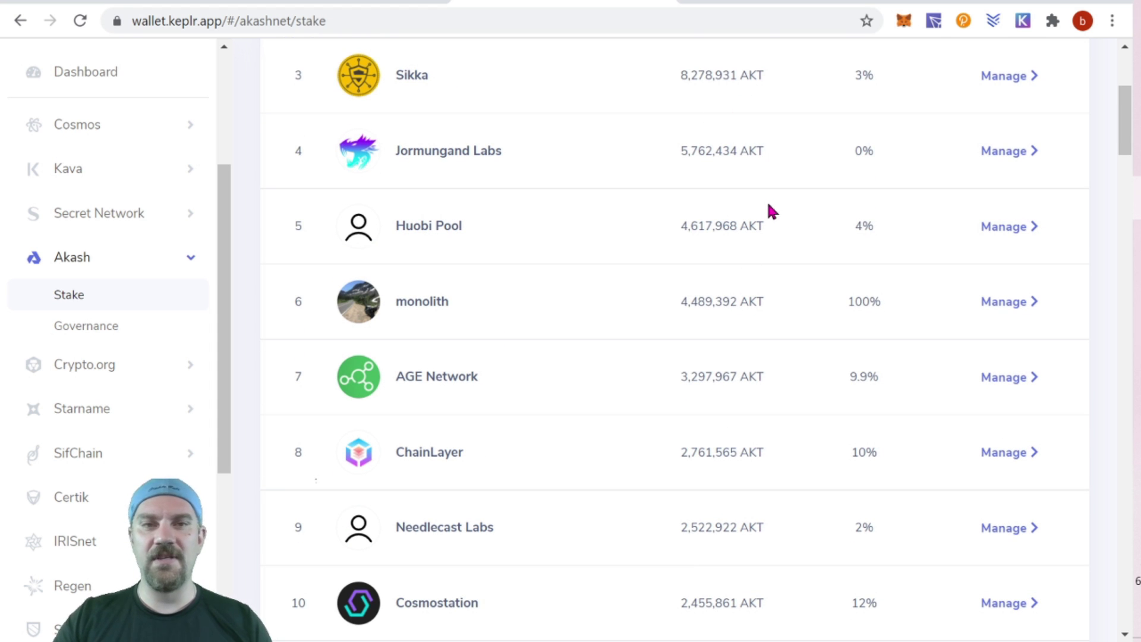
scroll(771, 211, "down", 1)
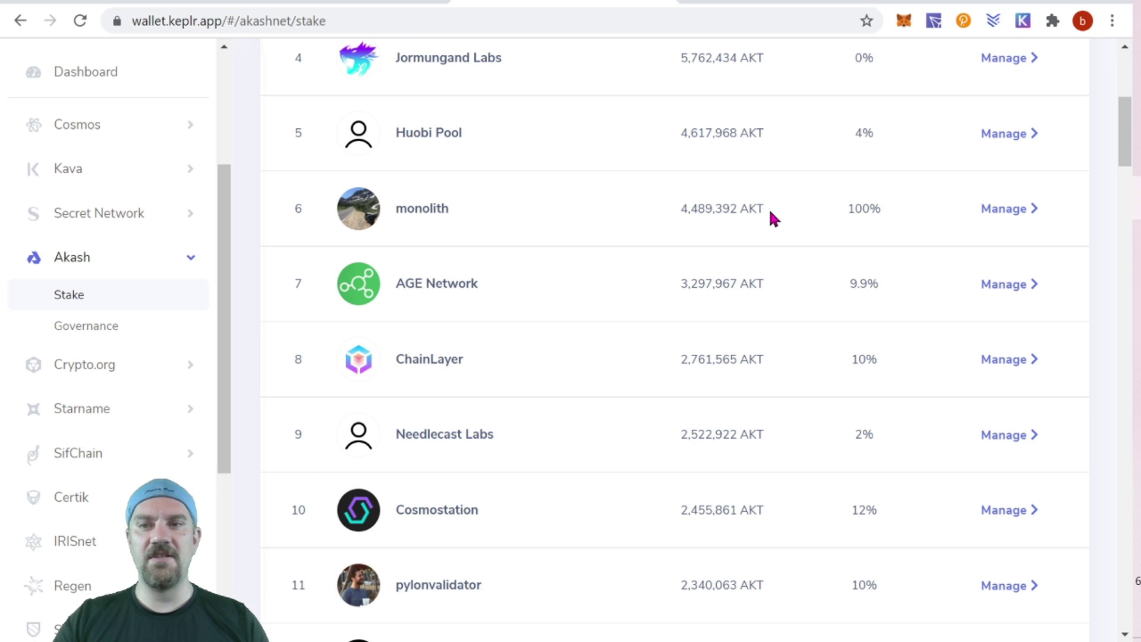
scroll(769, 208, "down", 5)
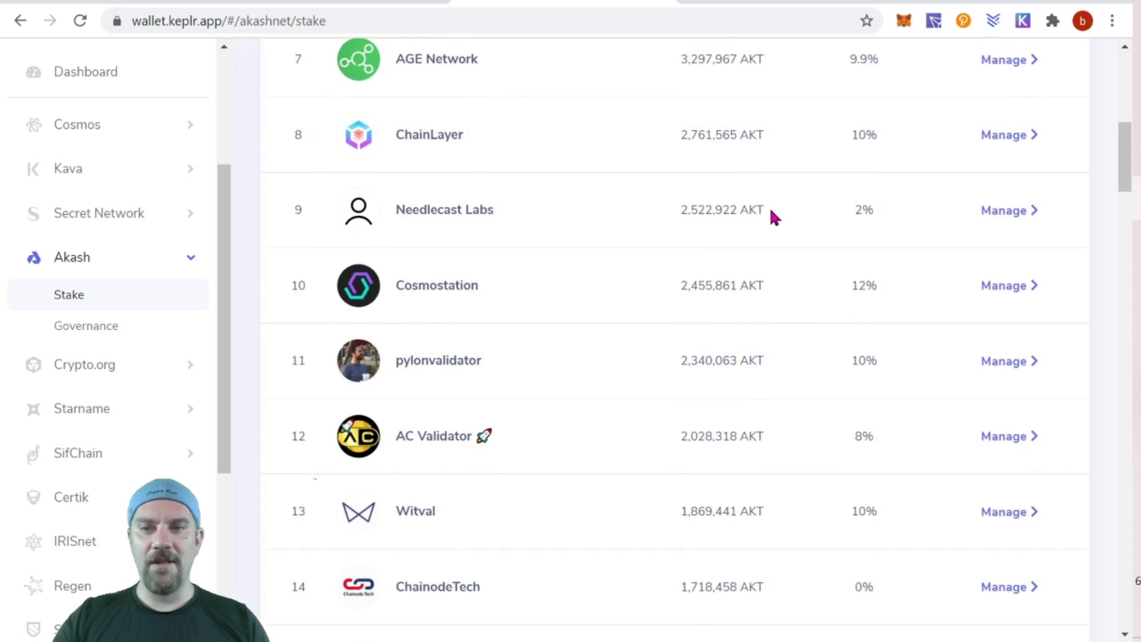
scroll(771, 213, "down", 10)
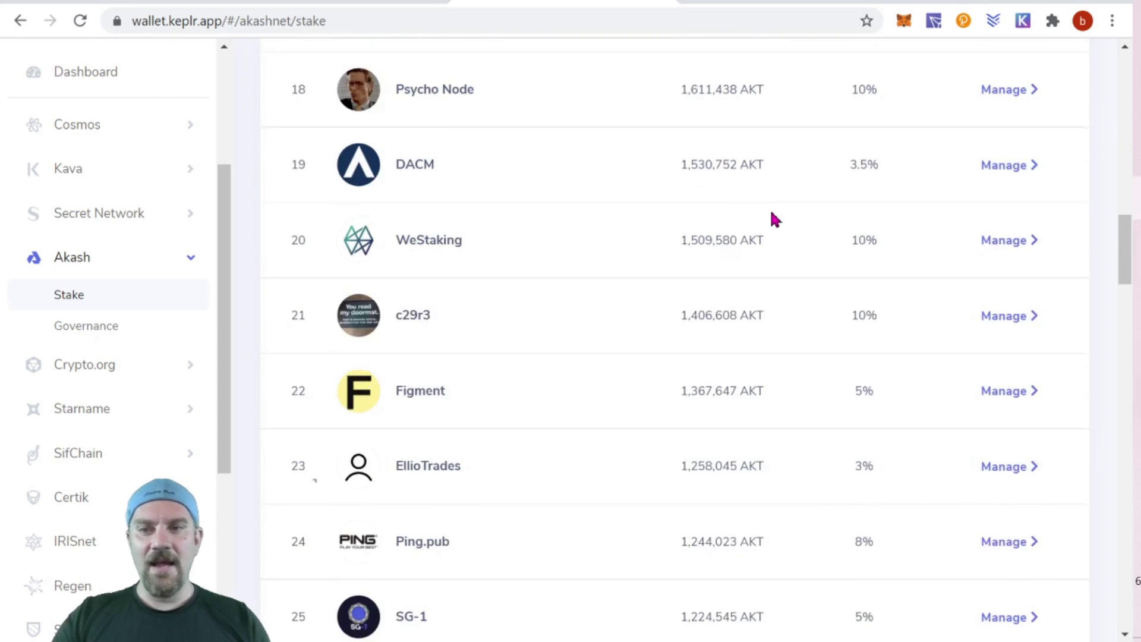
scroll(772, 212, "down", 11)
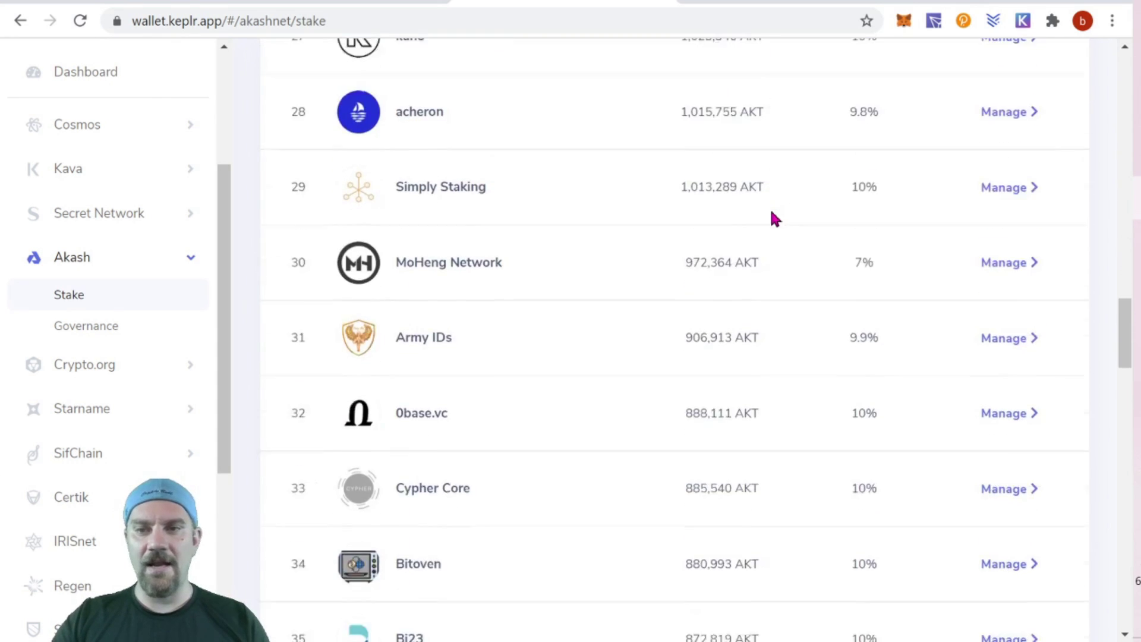
scroll(769, 207, "down", 7)
scroll(240, 244, "up", 20)
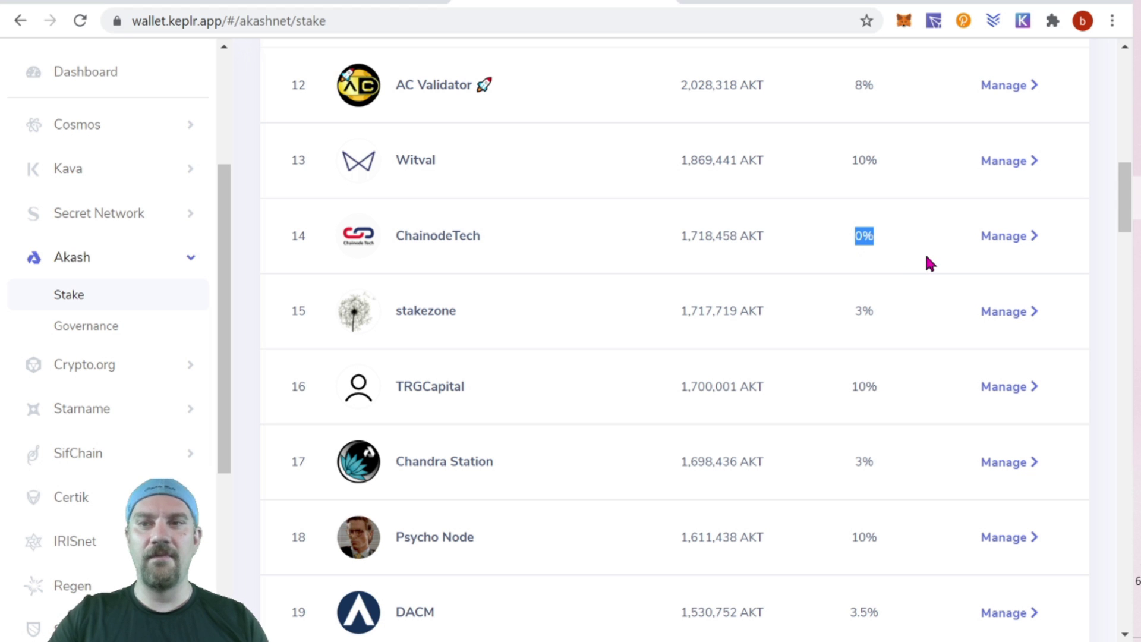
Open ChainodeTech's Manage modal and choose Delegate, showing 36.482486 AKT available.
left_click(1015, 240)
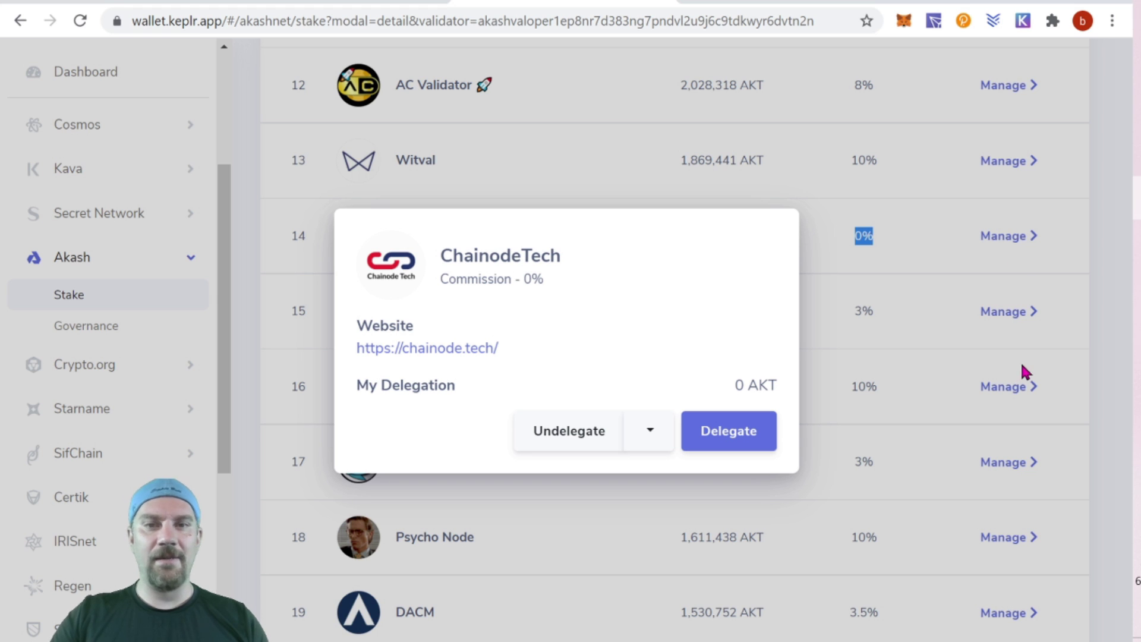
left_click(650, 429)
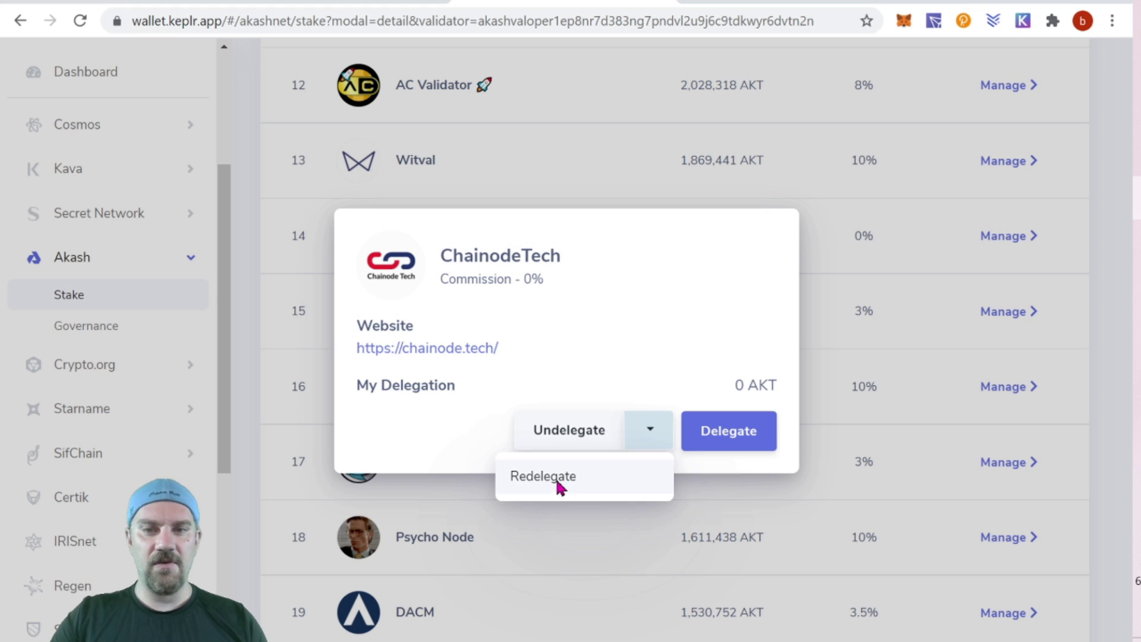
left_click(652, 343)
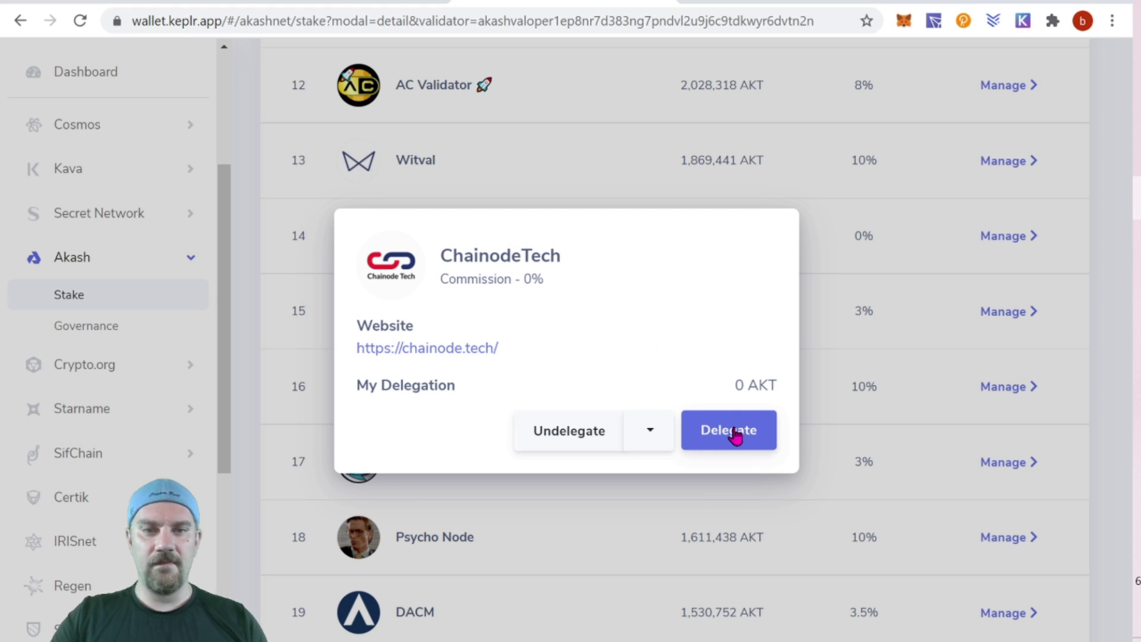
left_click(736, 435)
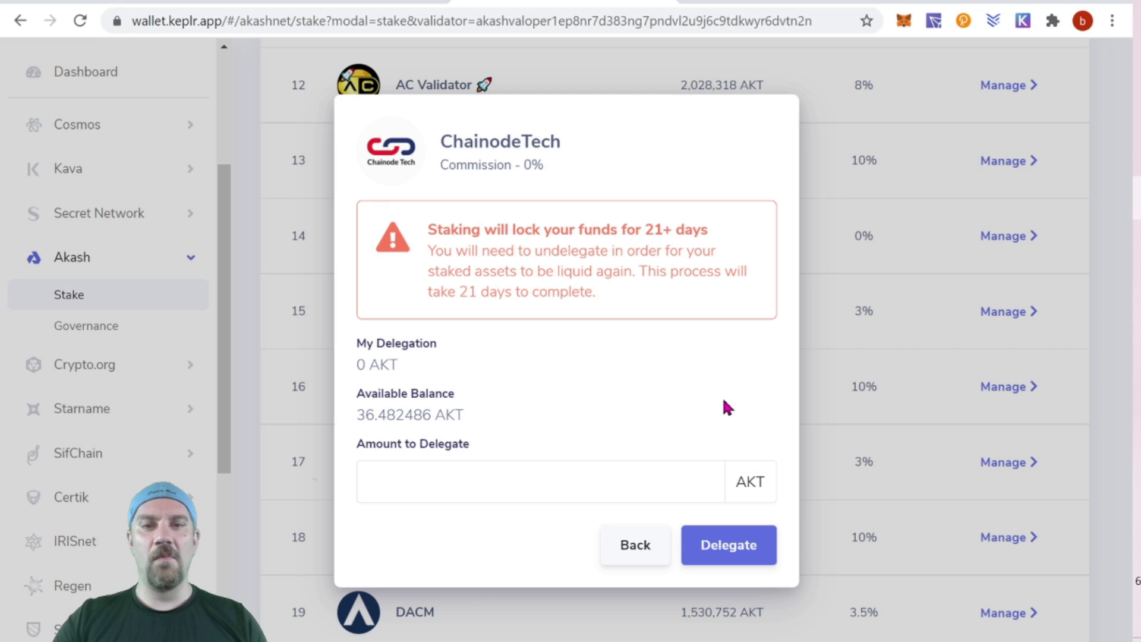
Enter 35 AKT as the amount to delegate to ChainodeTech and submit it.
left_click(497, 478)
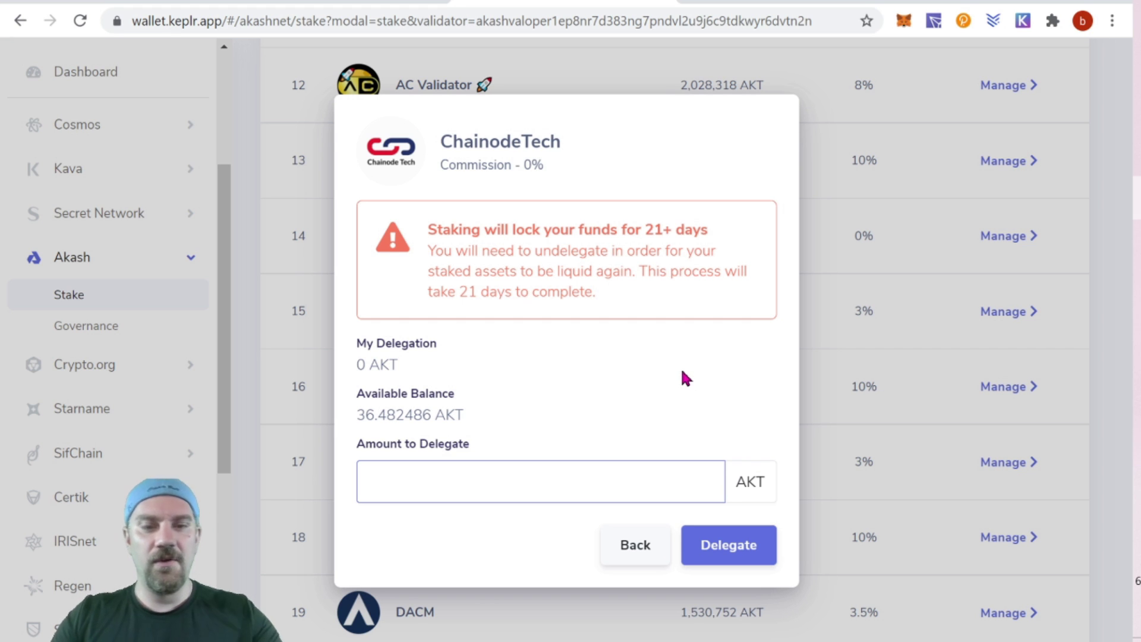
type("35")
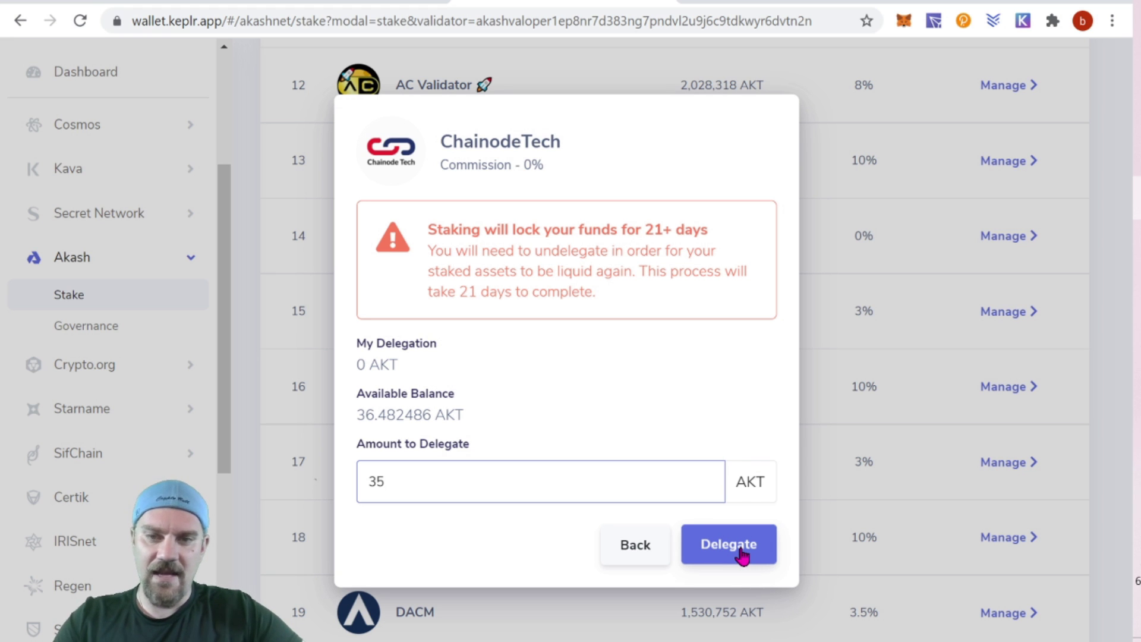
left_click(729, 544)
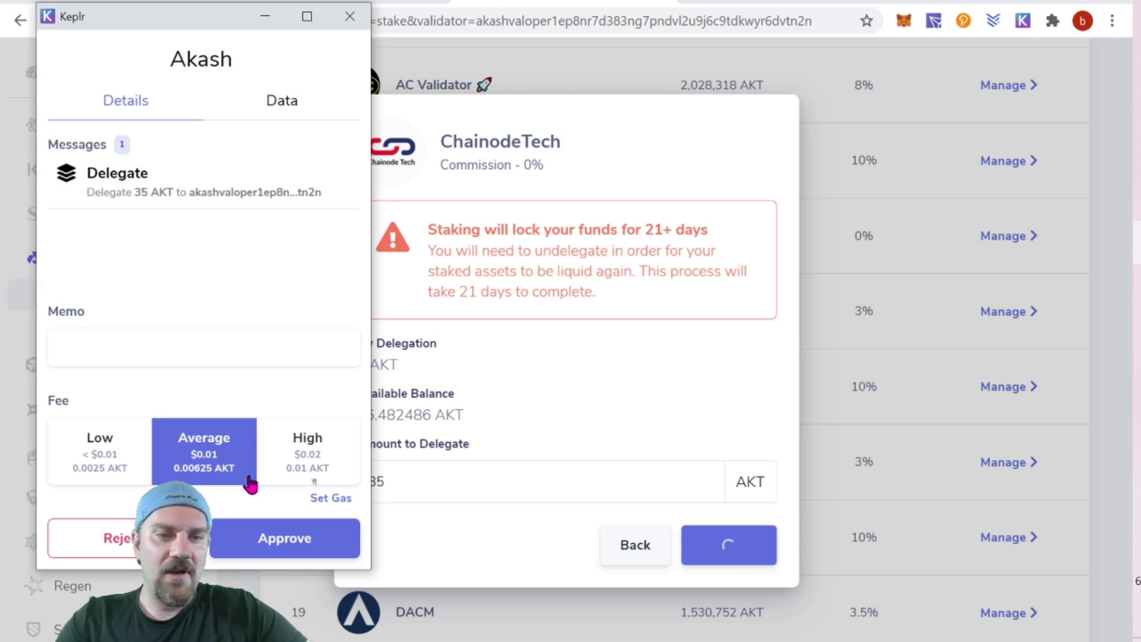
Approve the 35 AKT delegation in the Keplr popup using the Average fee of 0.00625 AKT.
left_click(275, 539)
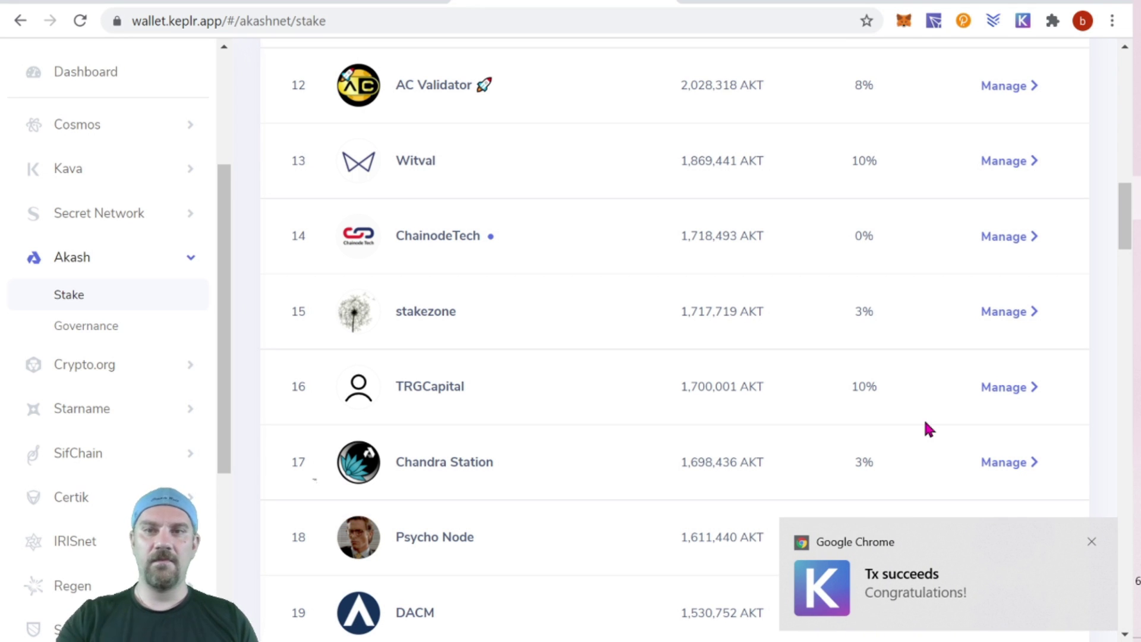
Confirm ChainodeTech's My Delegation shows 35 AKT, then close it and scroll up to Akash Staking.
left_click(1023, 236)
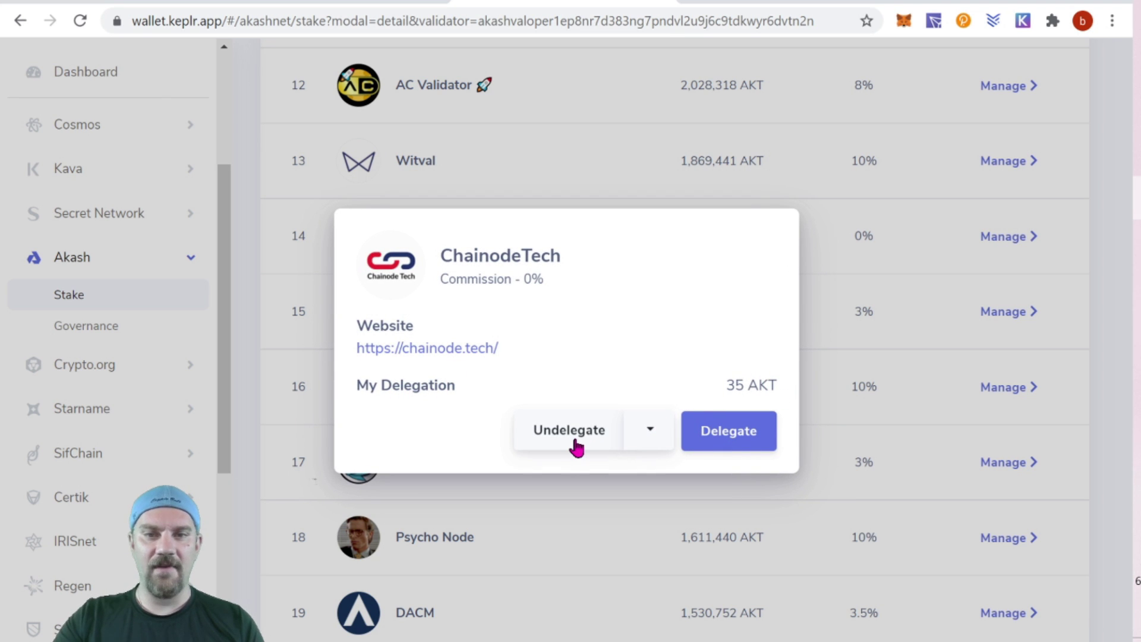
left_click(658, 443)
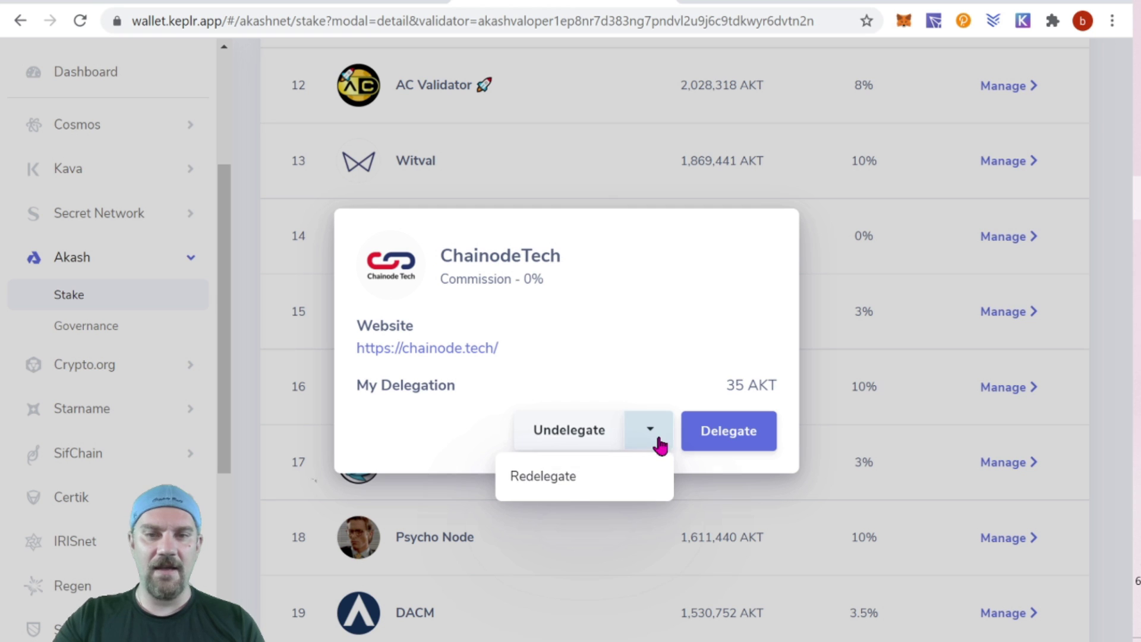
left_click(664, 293)
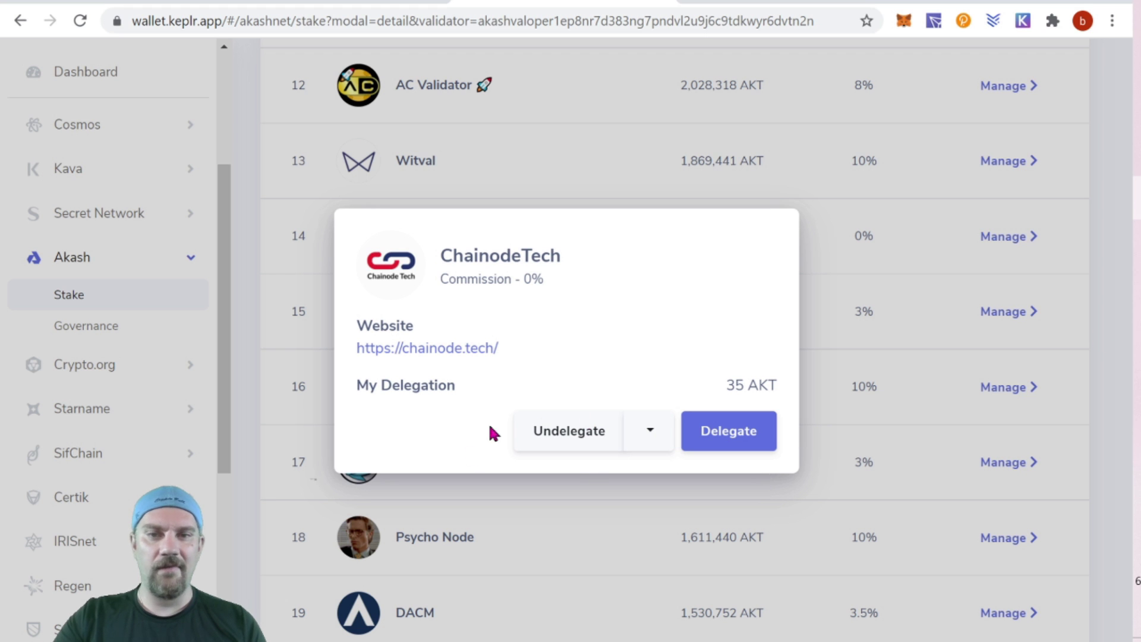
left_click(1113, 303)
scroll(1080, 315, "up", 15)
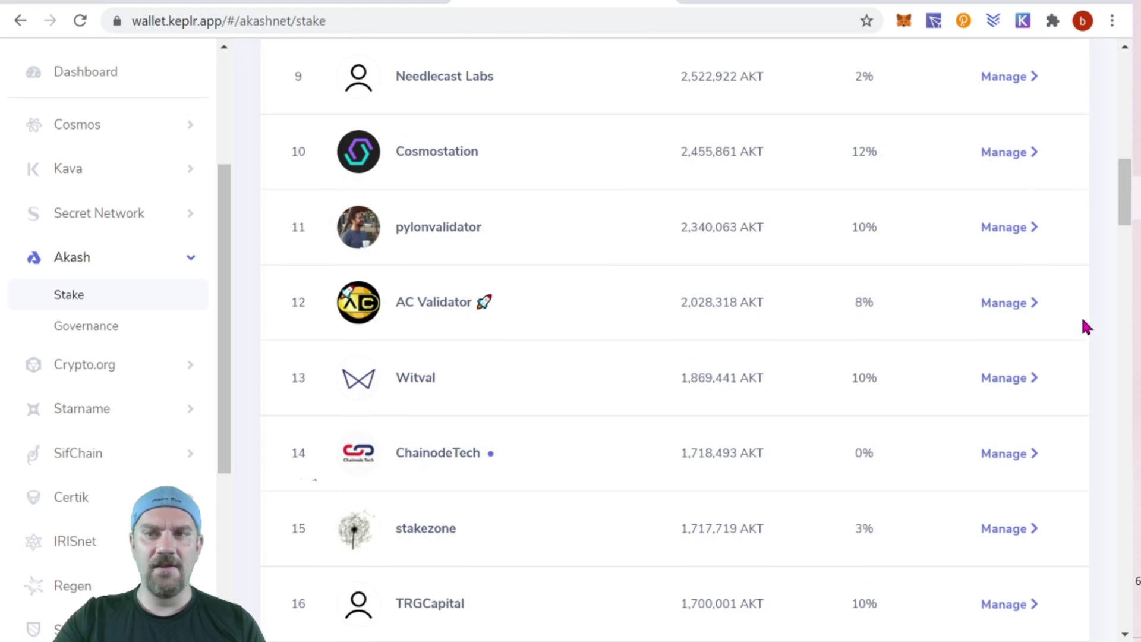
scroll(1081, 321, "up", 4)
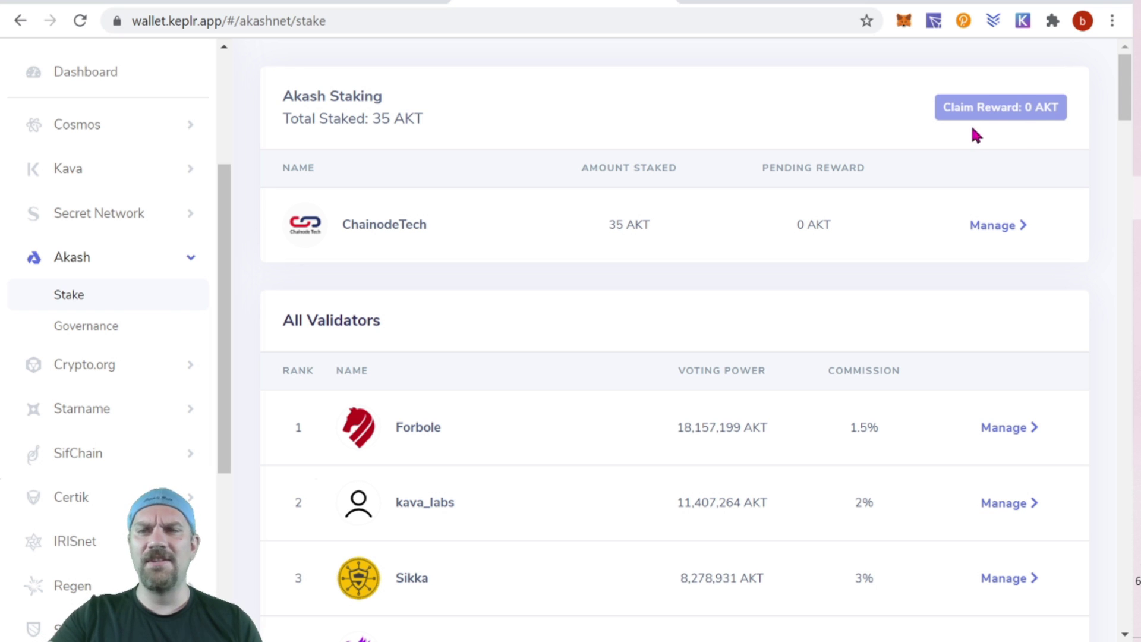
Browse the validators list, then move to the akash.network homepage tab.
middle_click(1098, 130)
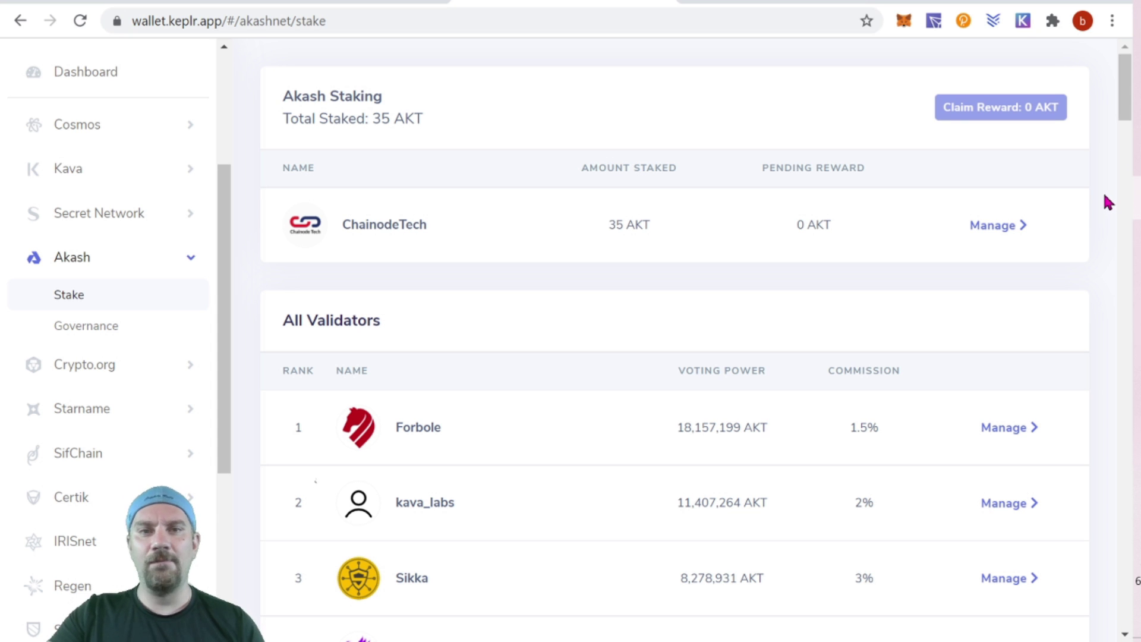
scroll(1081, 214, "down", 1)
scroll(811, 359, "down", 4)
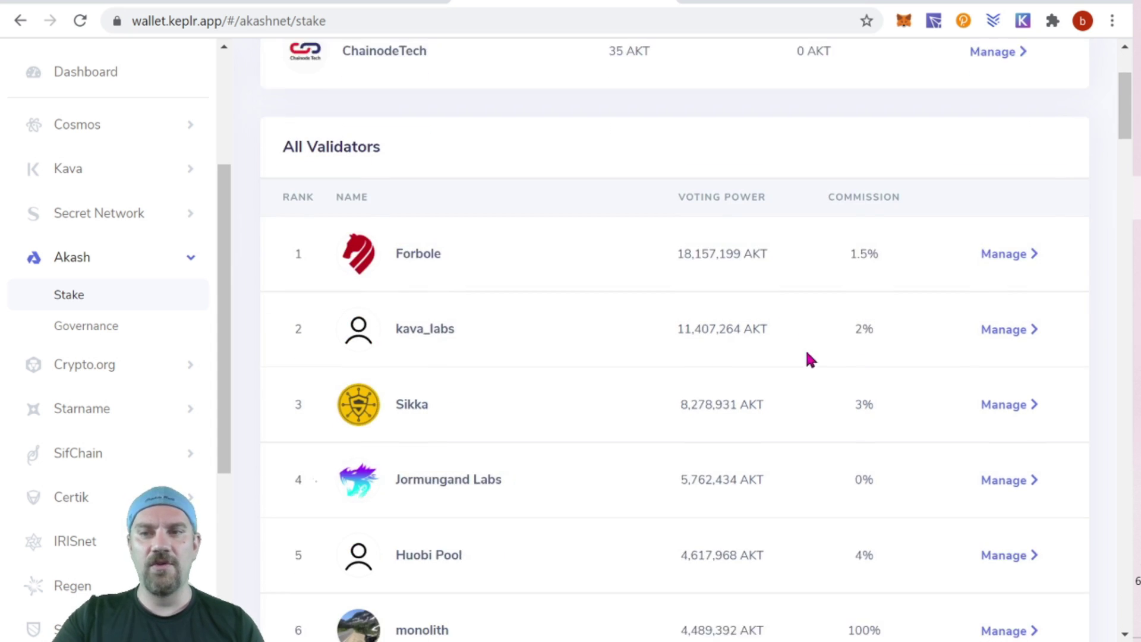
scroll(889, 247, "up", 3)
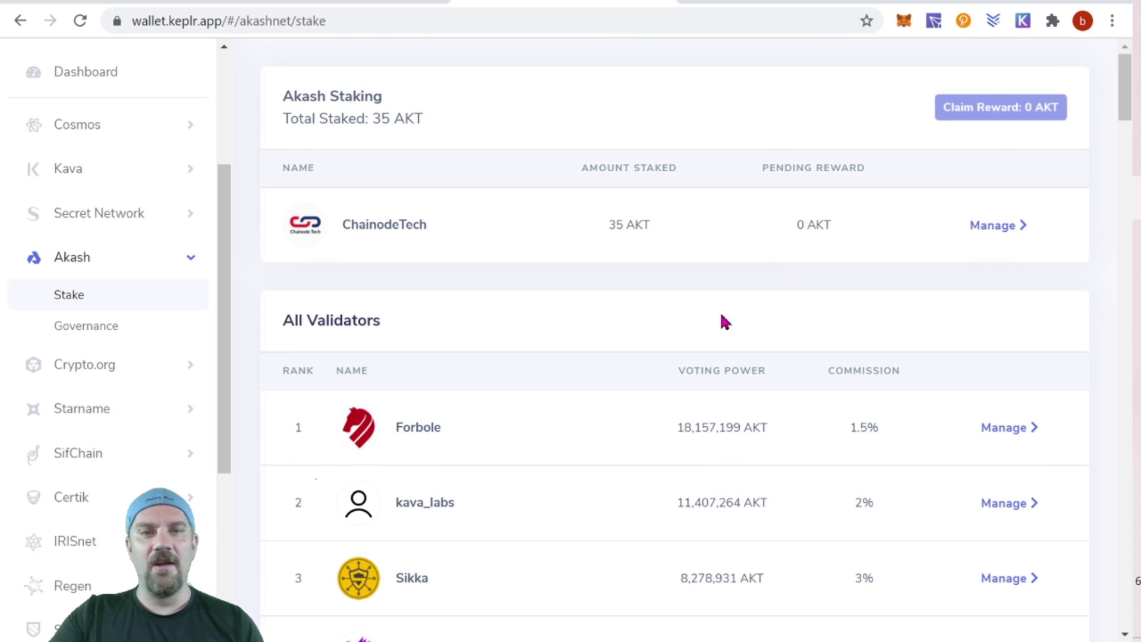
scroll(616, 331, "down", 3)
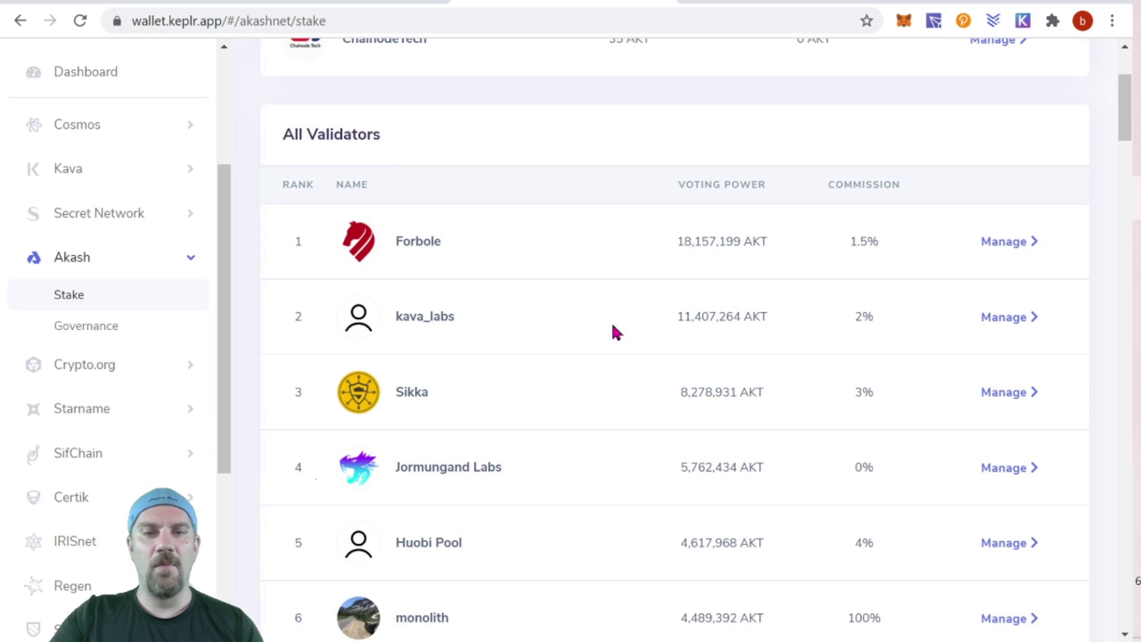
scroll(931, 377, "up", 3)
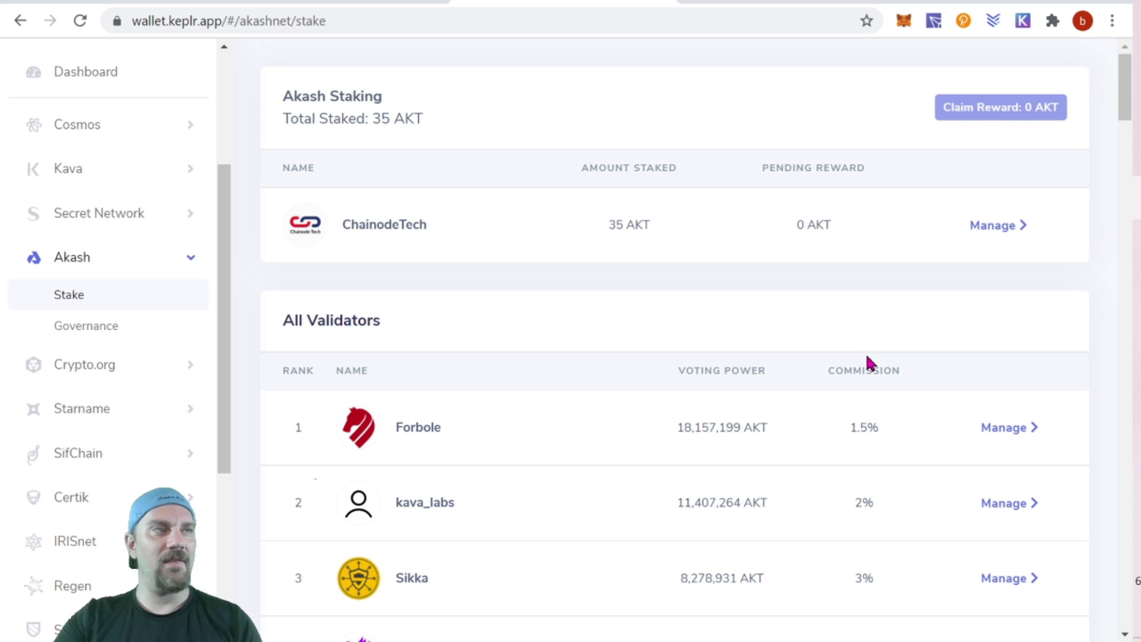
scroll(874, 356, "down", 3)
scroll(918, 342, "down", 1)
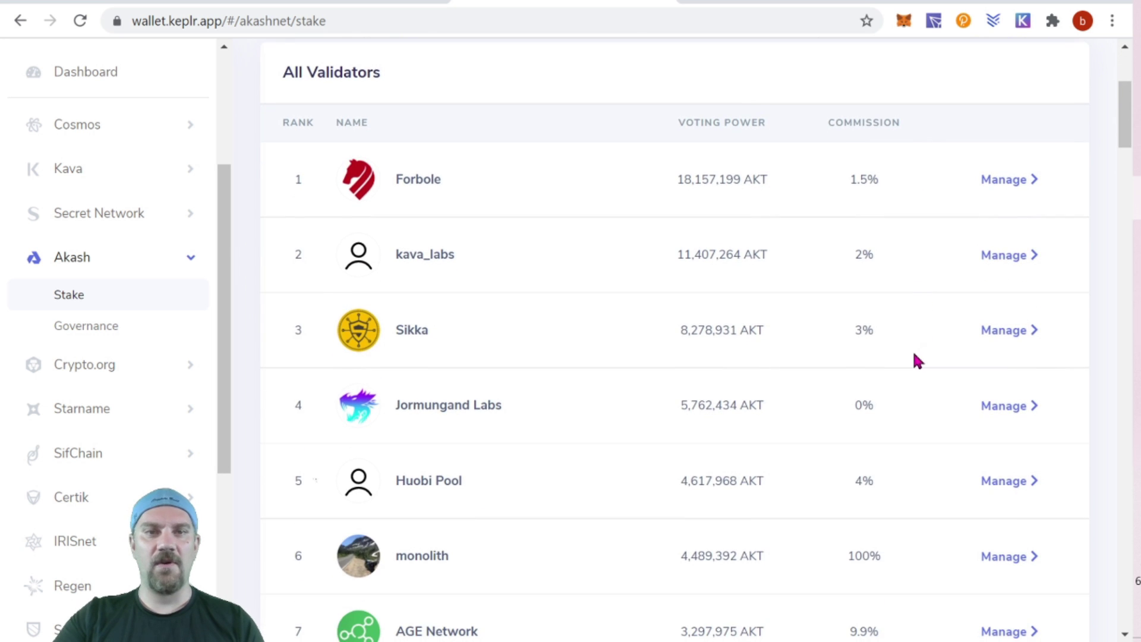
key("ctrl+shift+Tab")
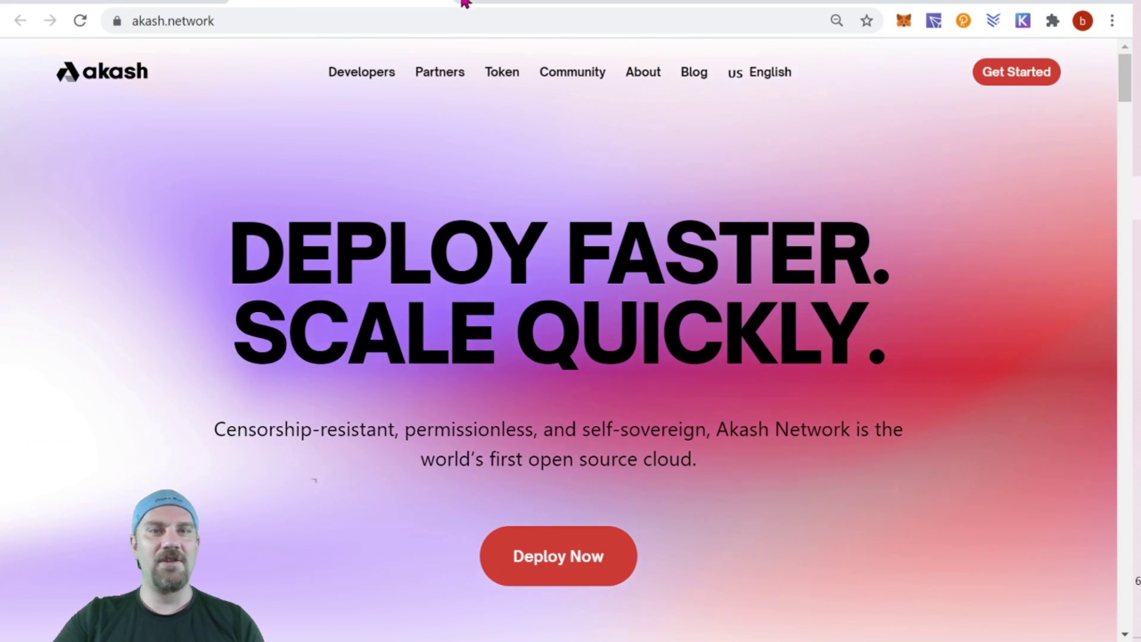
Go back to the Keplr tab's top and collapse then re-expand the Akash sidebar group.
left_click(573, 4)
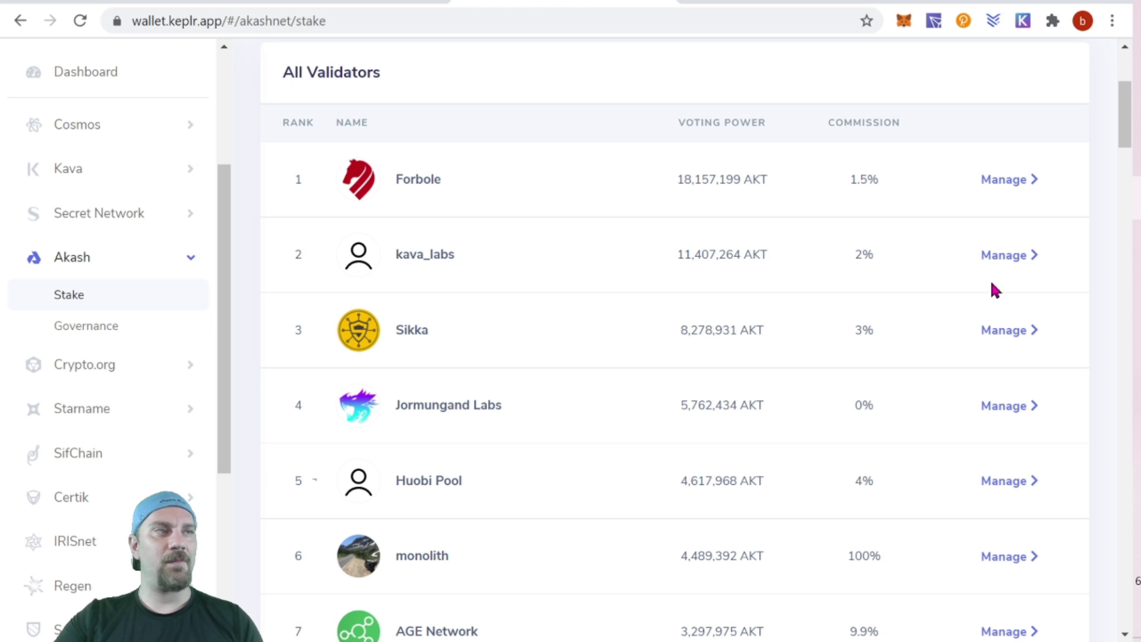
scroll(986, 283, "up", 4)
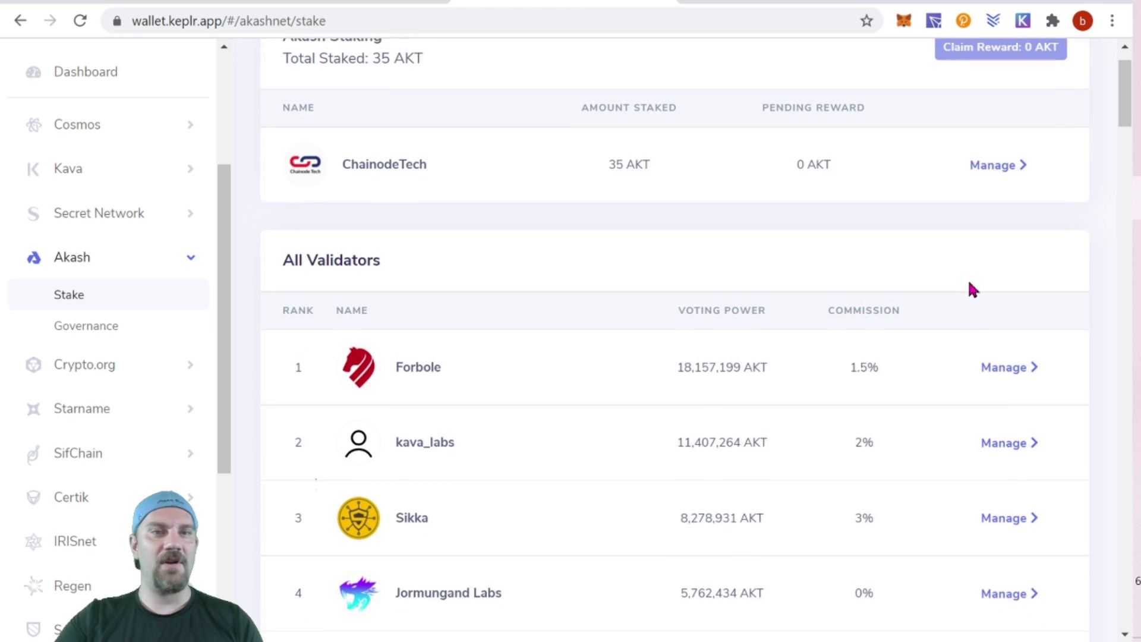
left_click(89, 257)
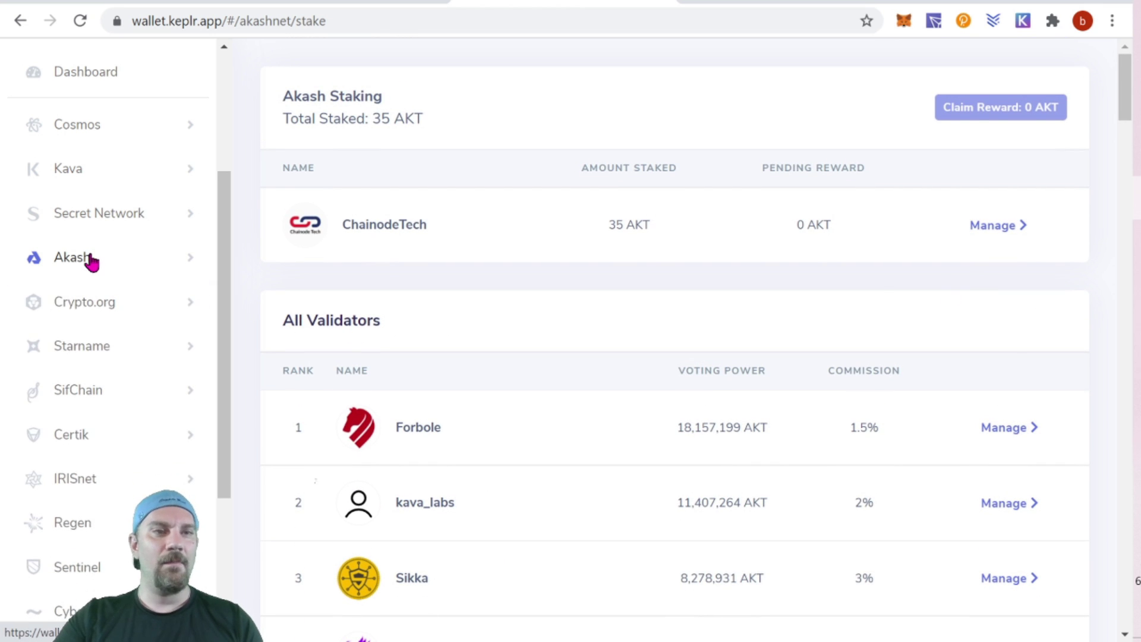
left_click(89, 256)
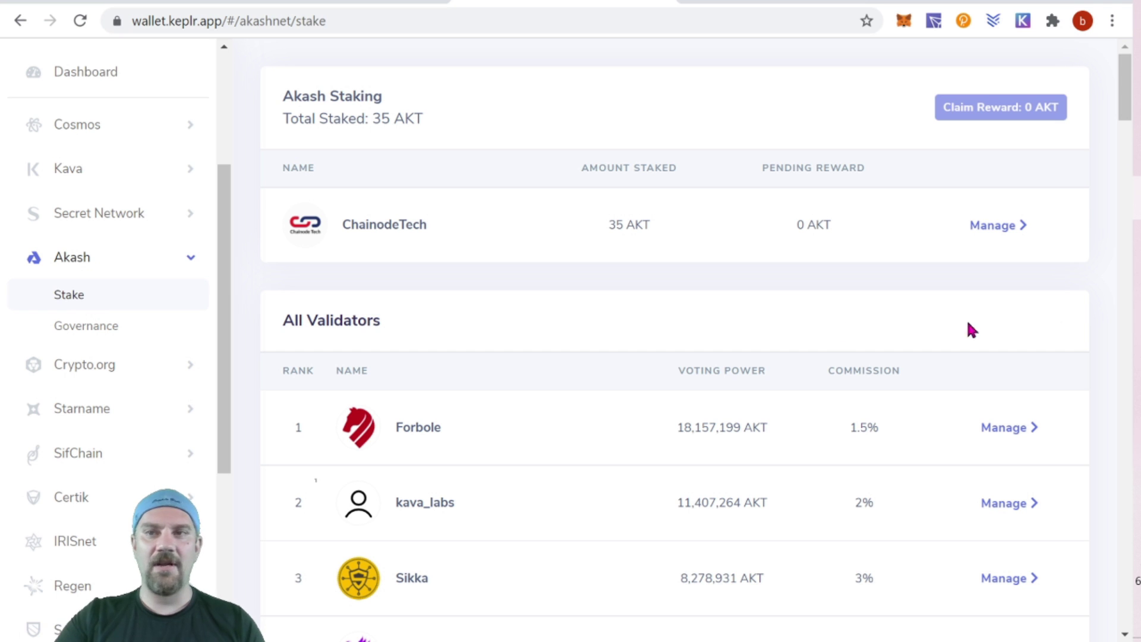